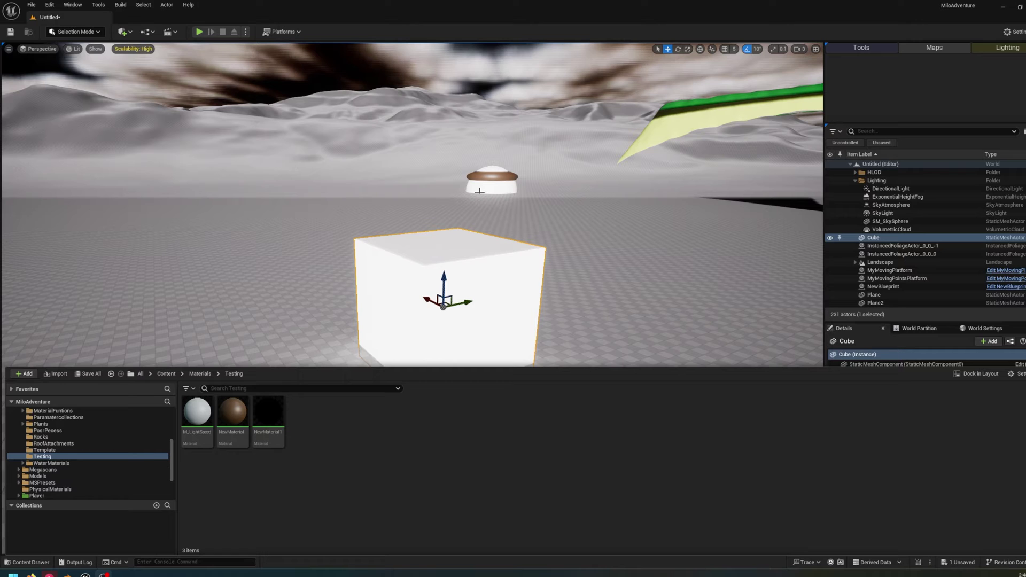
# Create a Material Designer Instance in the Materials/Testing folder, keep its default name, and open it for editing
pyautogui.moveTo(480, 190); pyautogui.dragTo(755, 351, button='right')
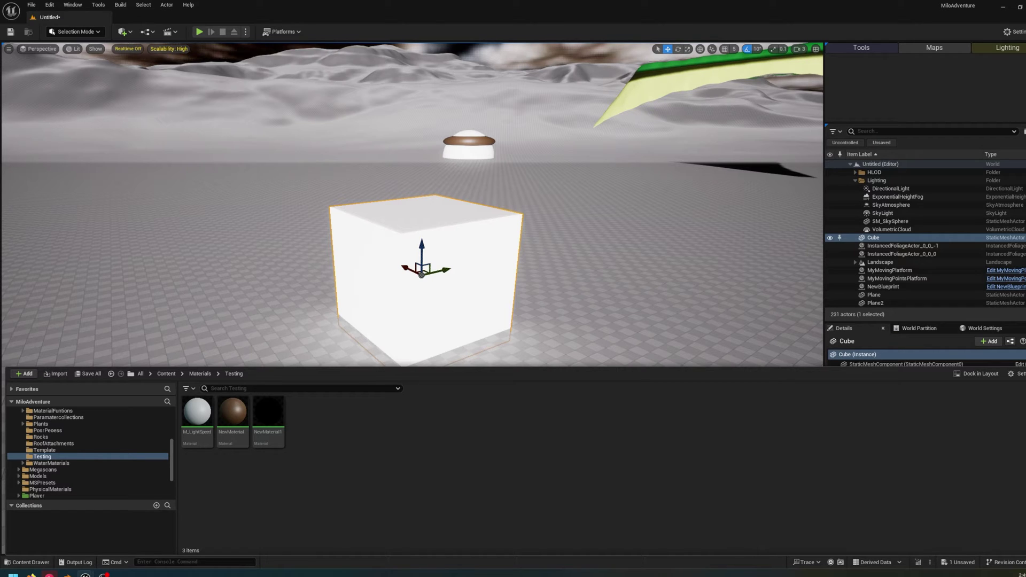
pyautogui.click(529, 252)
pyautogui.moveTo(503, 278); pyautogui.dragTo(504, 277, button='right')
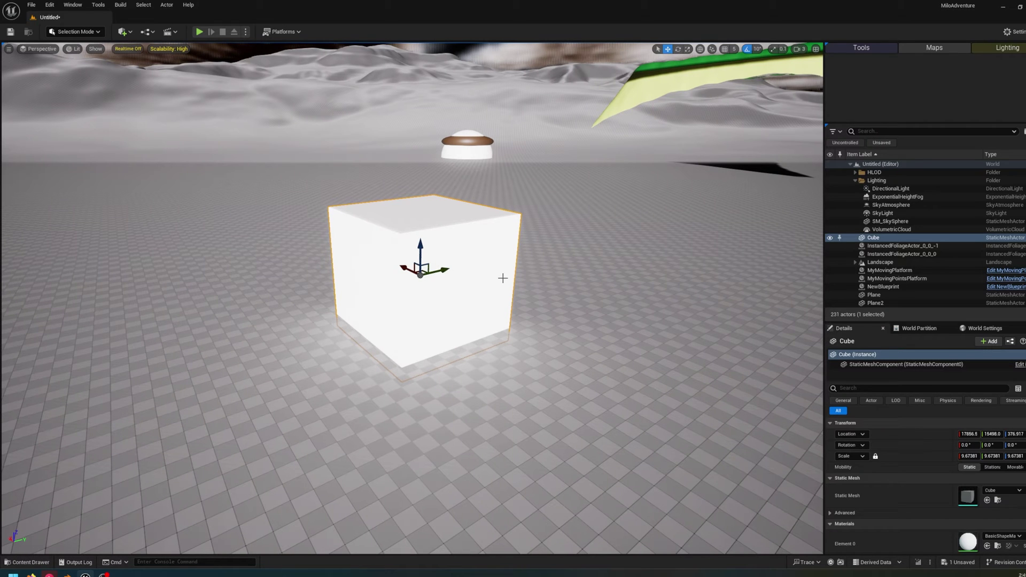
pyautogui.click(27, 562)
pyautogui.click(424, 471)
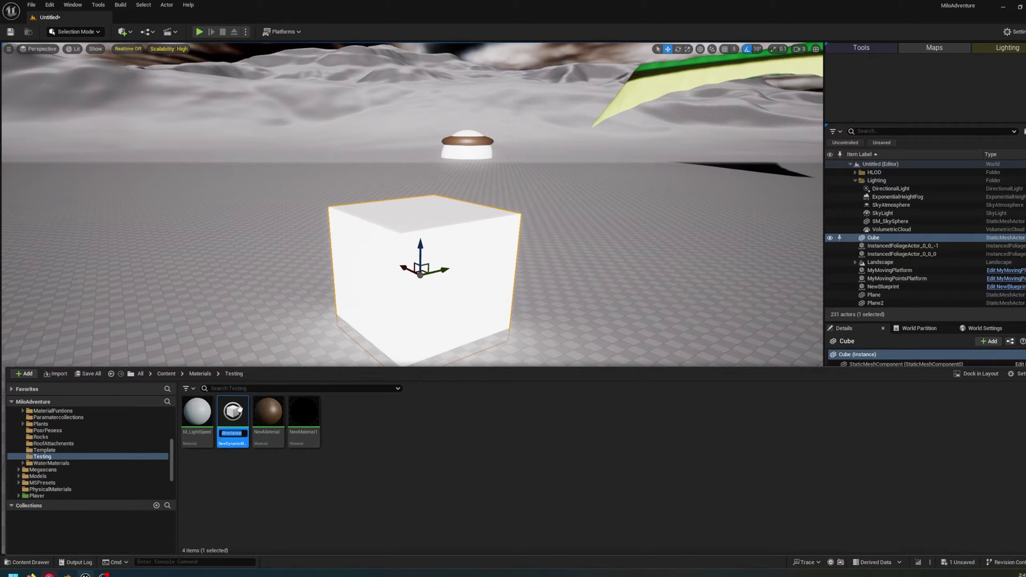
pyautogui.press('Return')
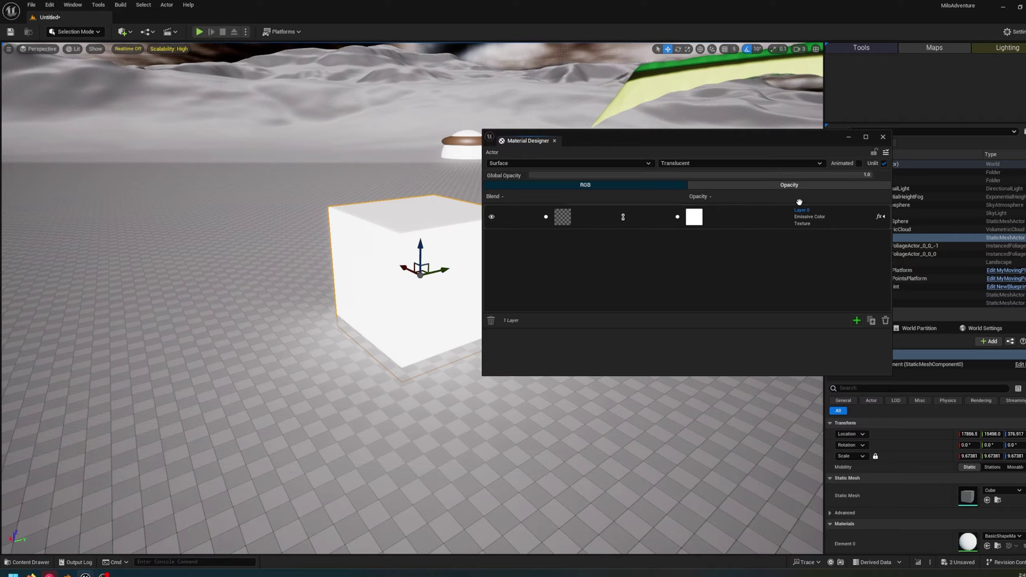
pyautogui.moveTo(661, 142); pyautogui.dragTo(484, 128)
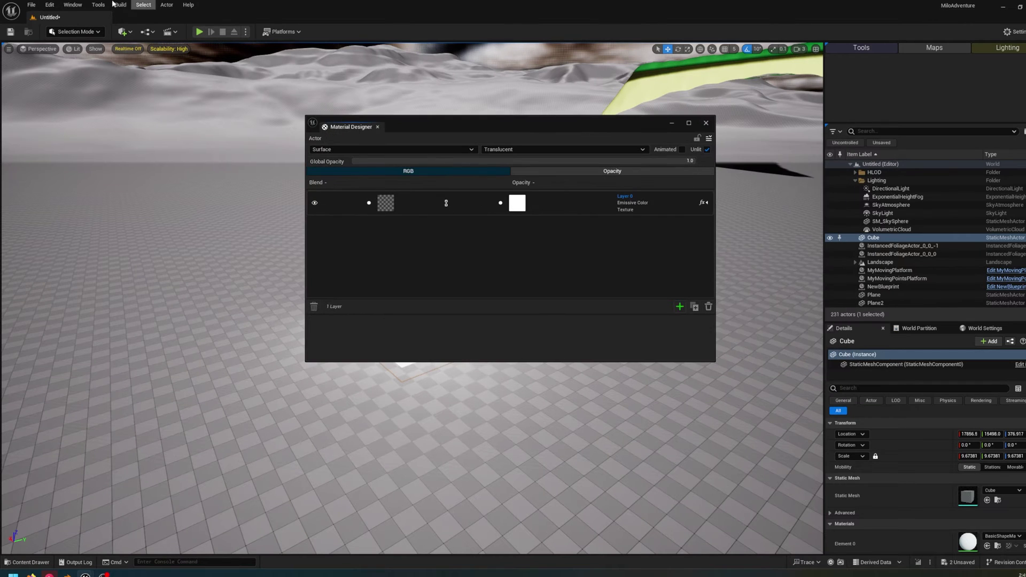
# Search the project's plugins for "material" to check the Material Designer entry, and close the plugin list
pyautogui.click(50, 4)
pyautogui.click(106, 133)
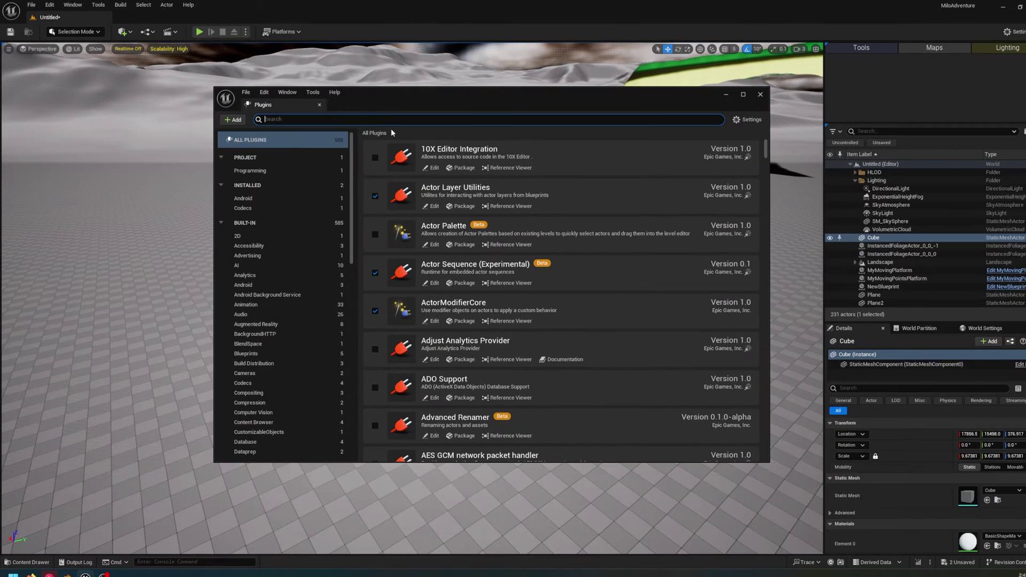
pyautogui.write('material')
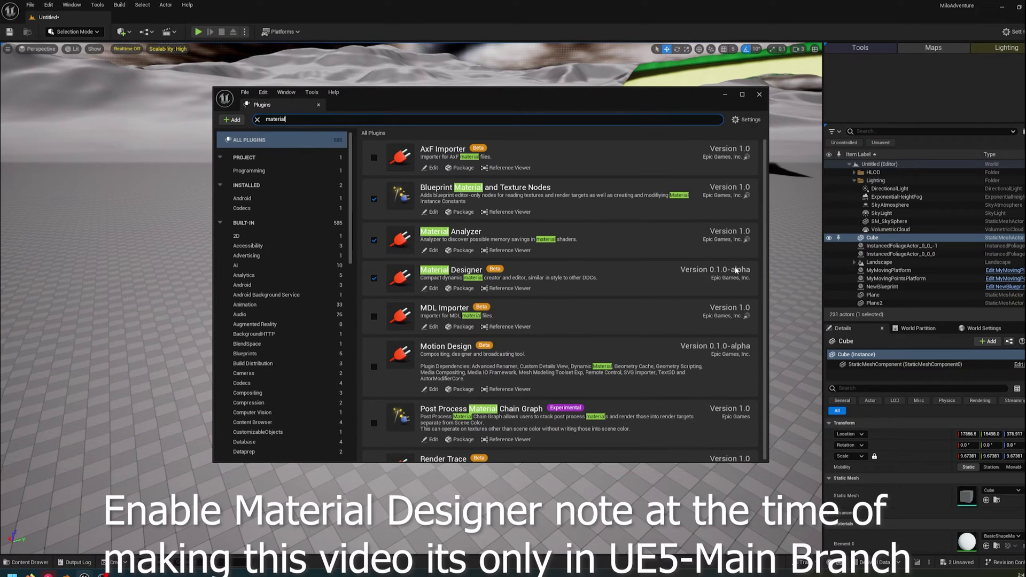
pyautogui.click(759, 94)
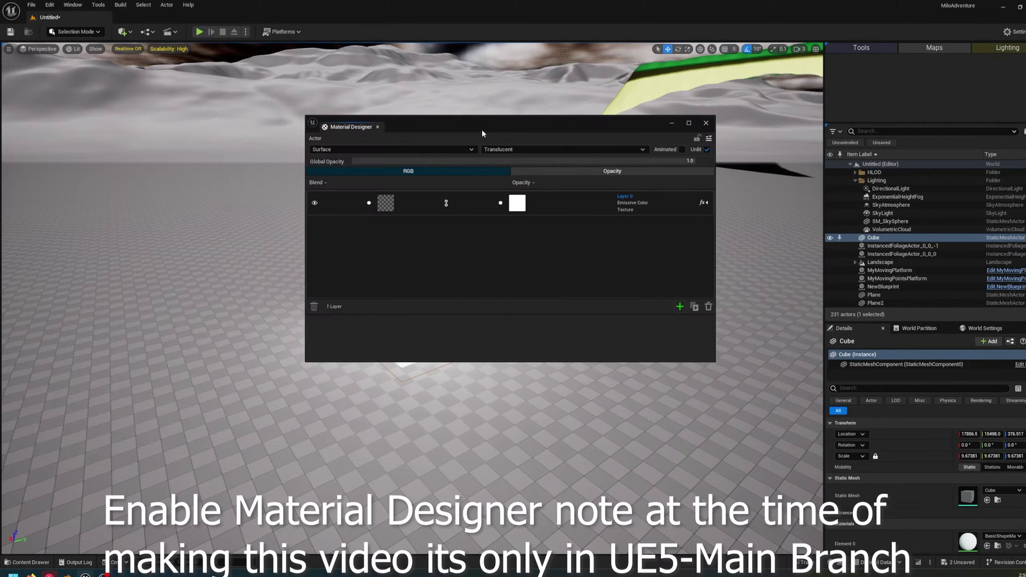
pyautogui.moveTo(482, 130); pyautogui.dragTo(738, 158)
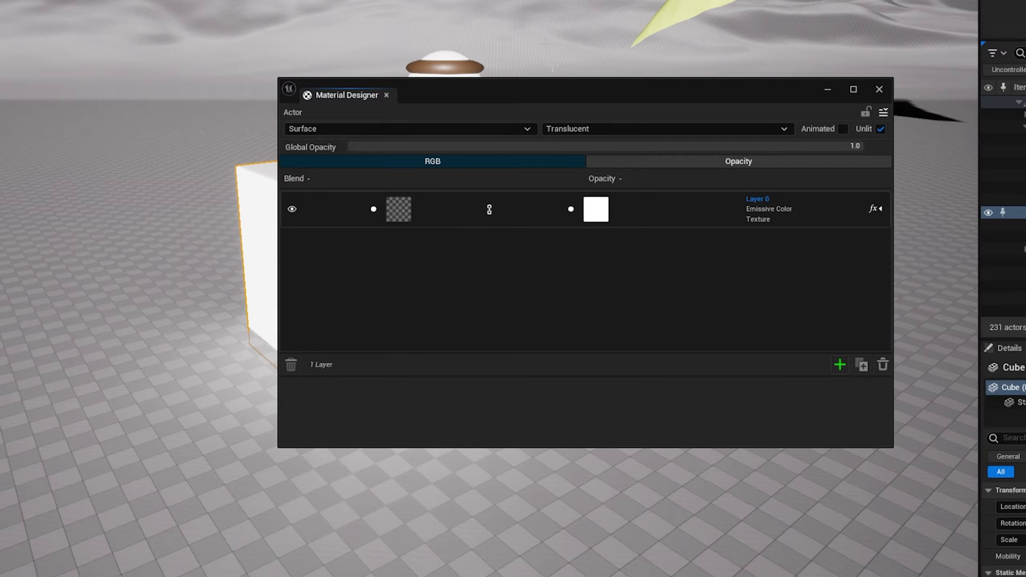
# Review the material's available domains and blend modes, keeping Surface and Translucent selected
pyautogui.click(342, 128)
pyautogui.click(415, 127)
pyautogui.click(406, 128)
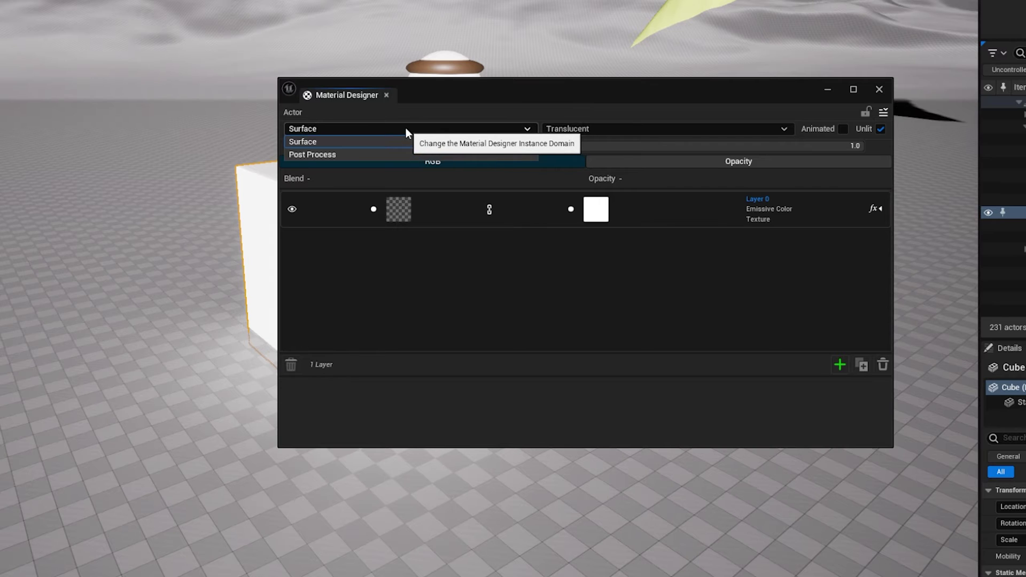
pyautogui.click(406, 128)
pyautogui.click(406, 128)
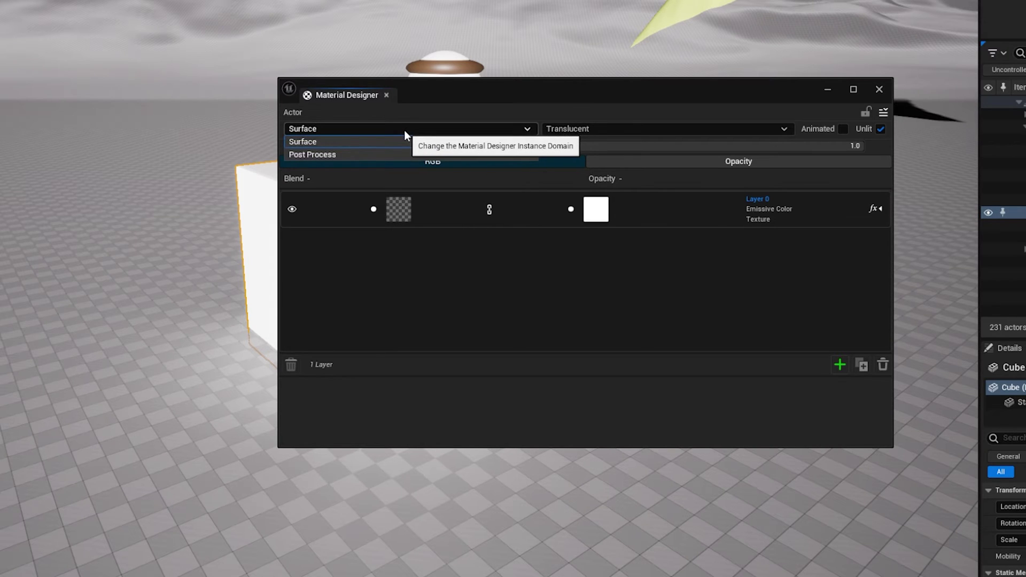
pyautogui.click(407, 141)
pyautogui.click(606, 130)
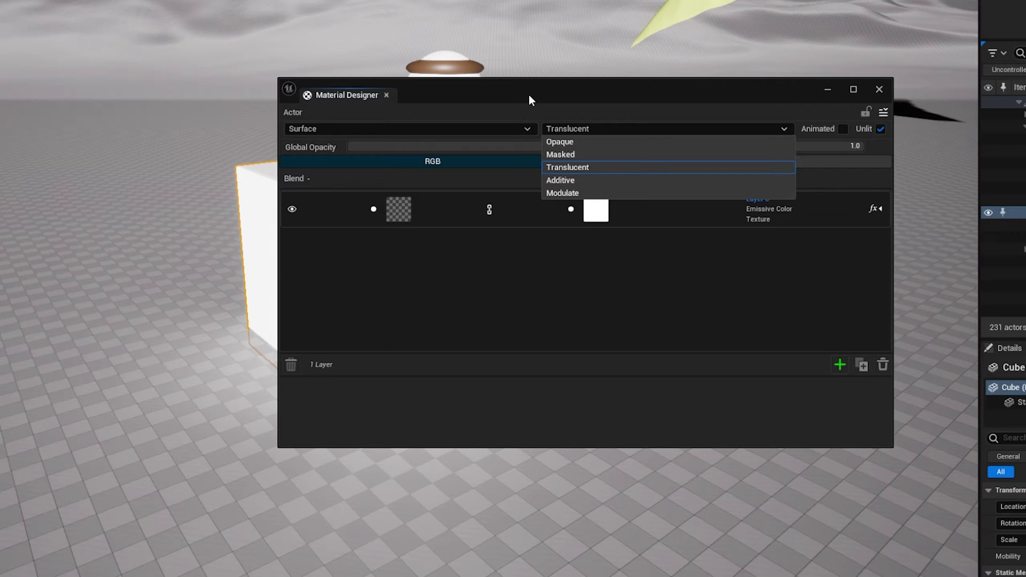
pyautogui.click(589, 169)
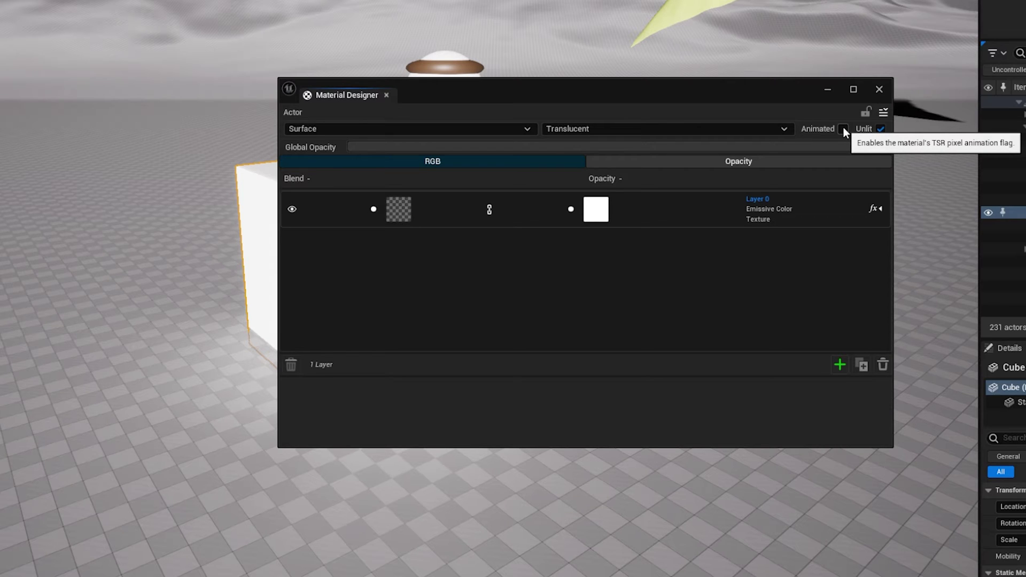
# Switch the material's shading from Unlit to Default Lit
pyautogui.click(881, 130)
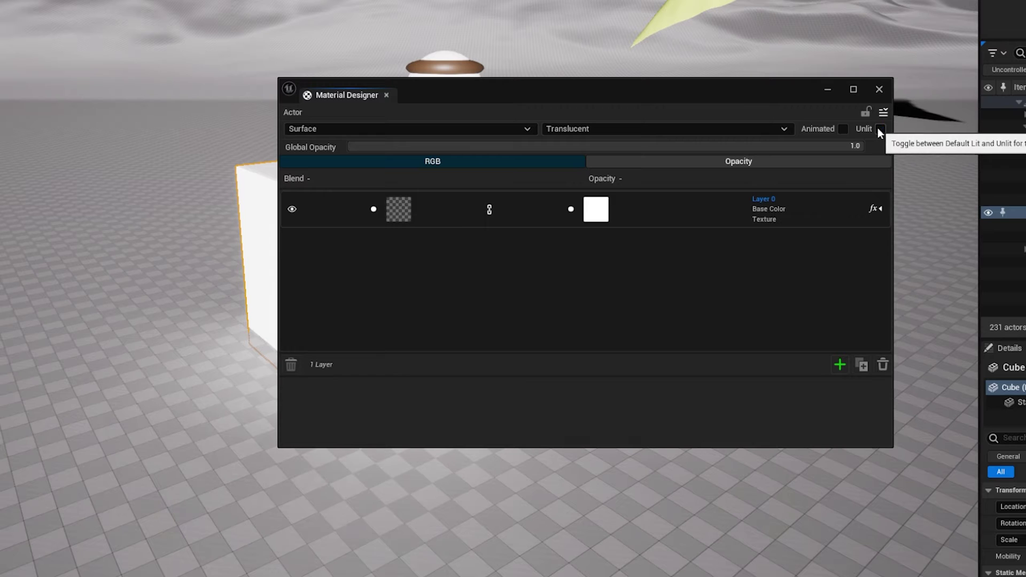
pyautogui.moveTo(634, 81); pyautogui.dragTo(719, 56)
pyautogui.click(964, 104)
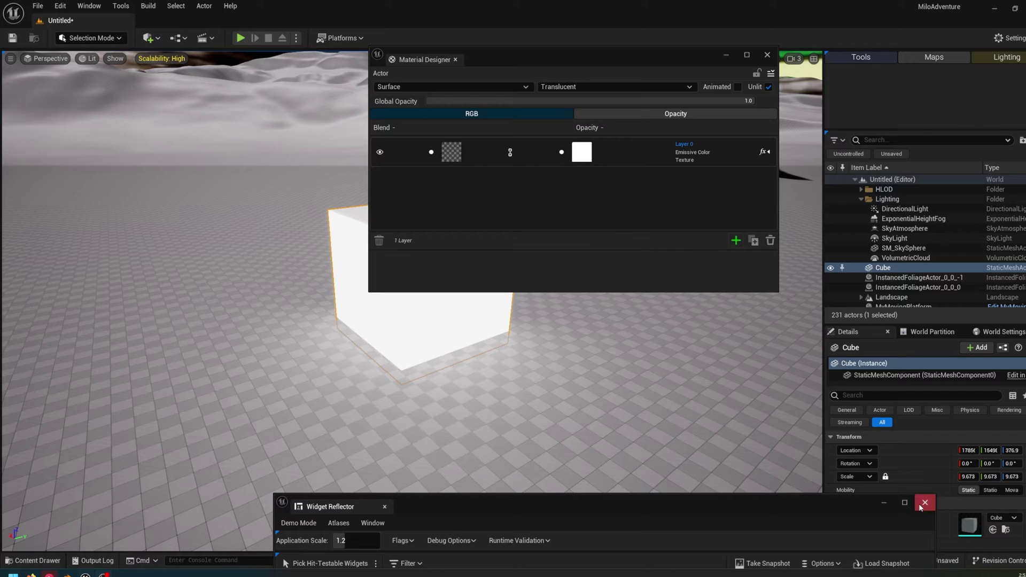
# Set the base texture of Layer 0 to T_Noises, using "noise" as the asset search
pyautogui.doubleClick(587, 59)
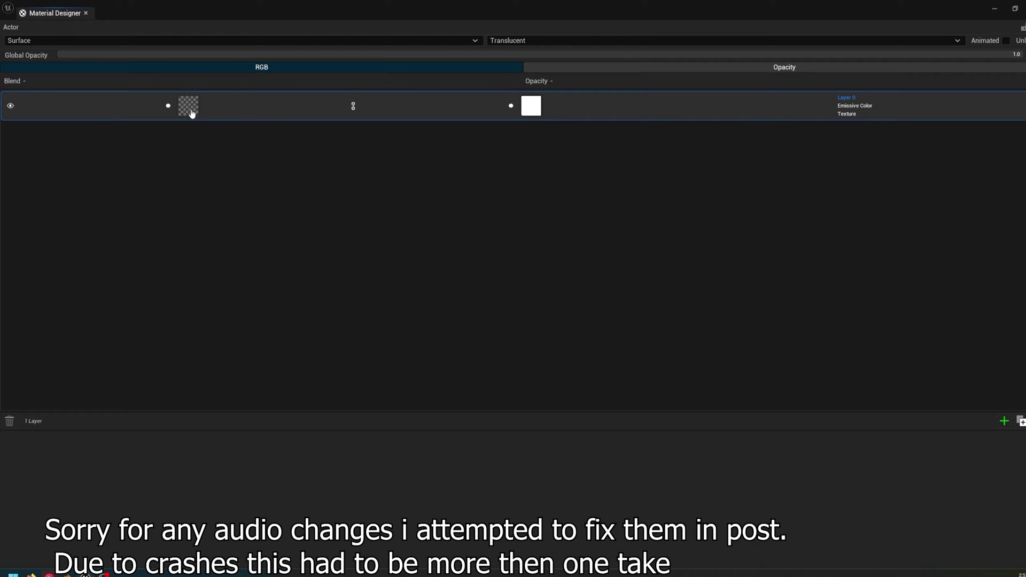
pyautogui.click(11, 106)
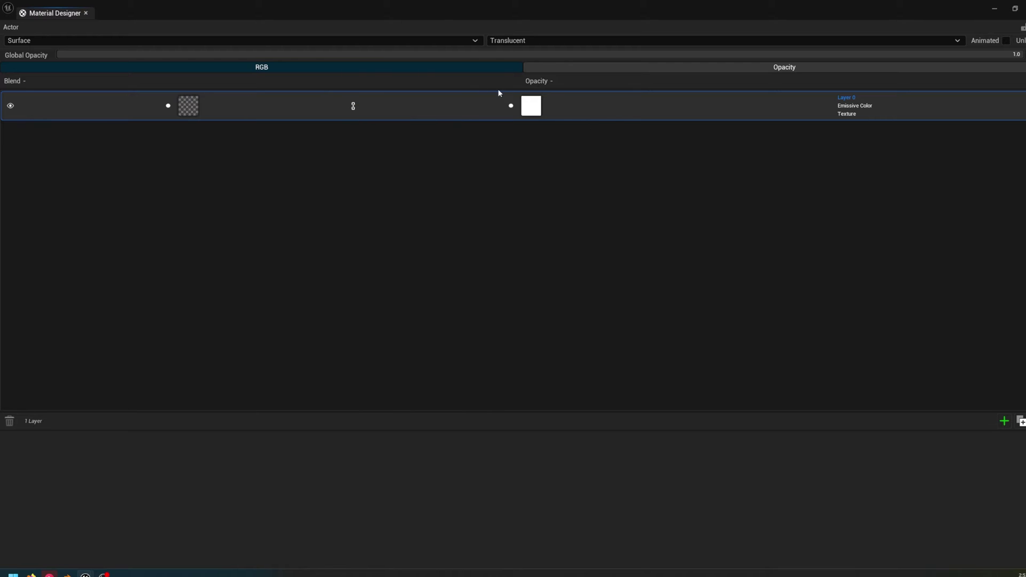
pyautogui.click(531, 109)
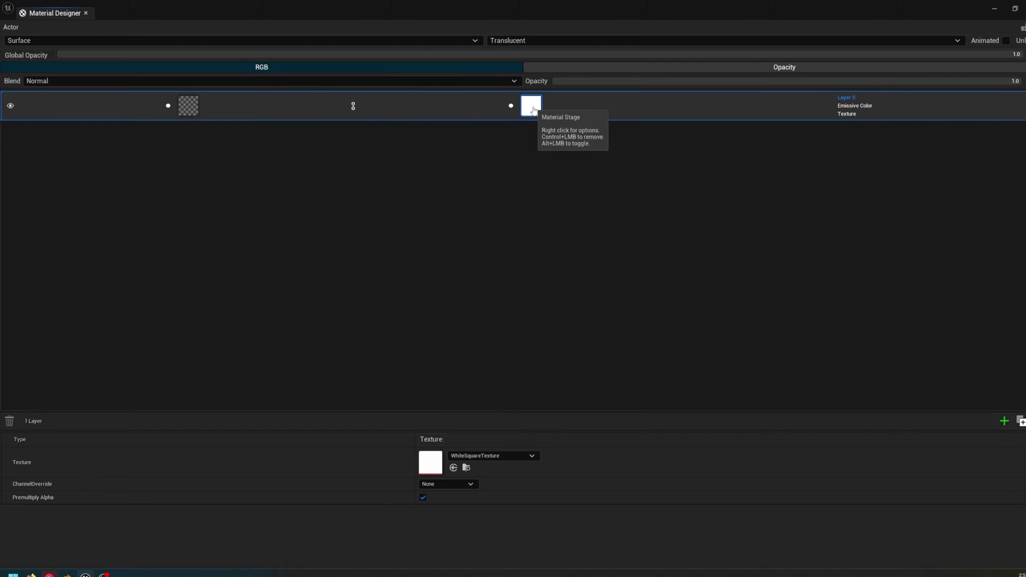
pyautogui.click(198, 109)
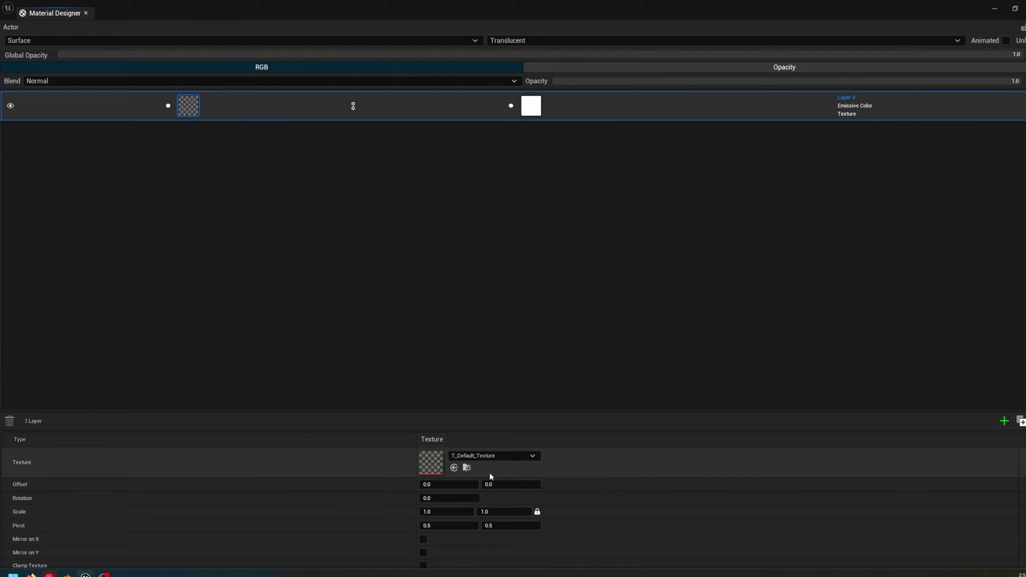
pyautogui.click(492, 455)
pyautogui.scroll(-5, 537, 363)
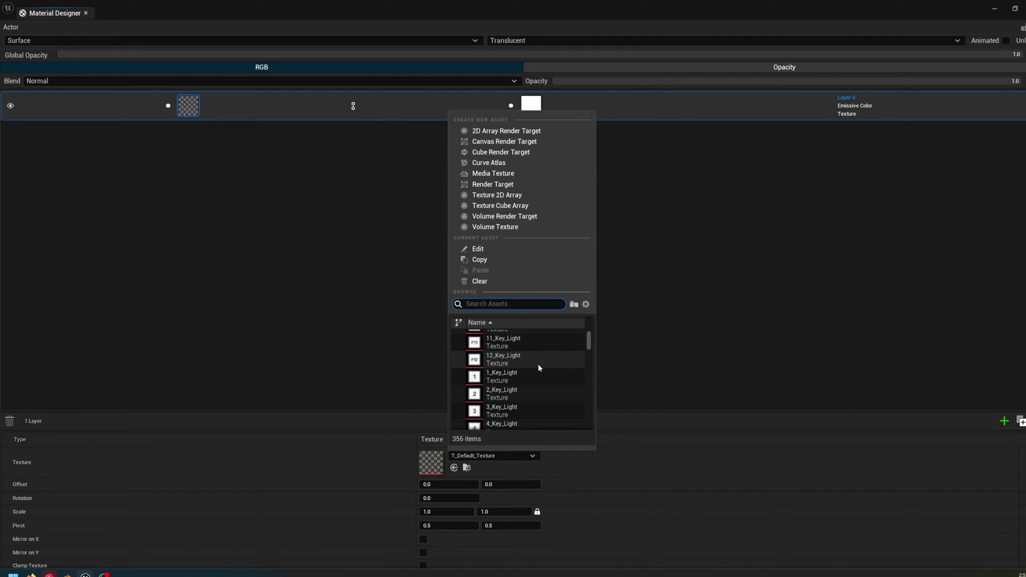
pyautogui.write('noise')
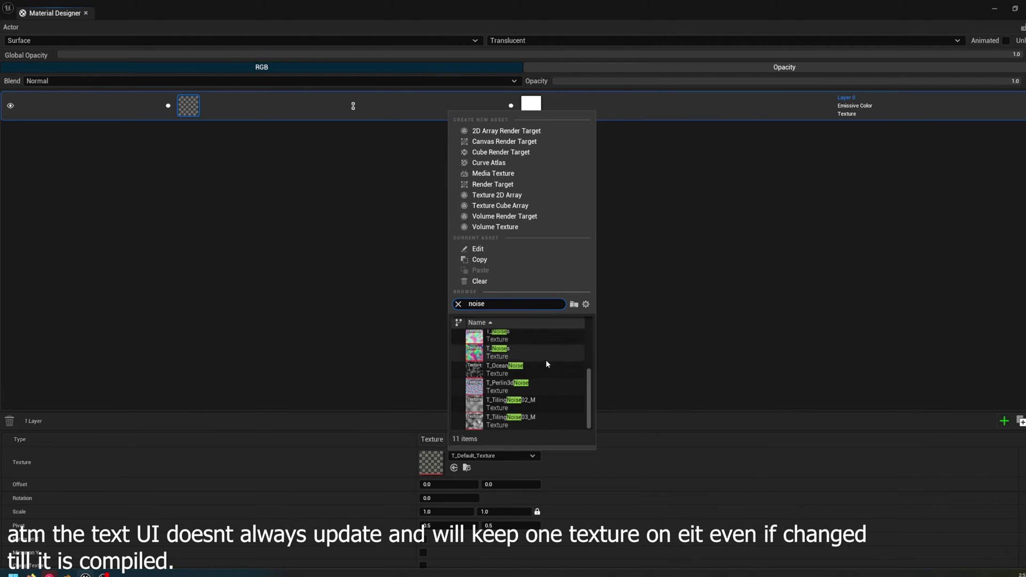
pyautogui.click(546, 355)
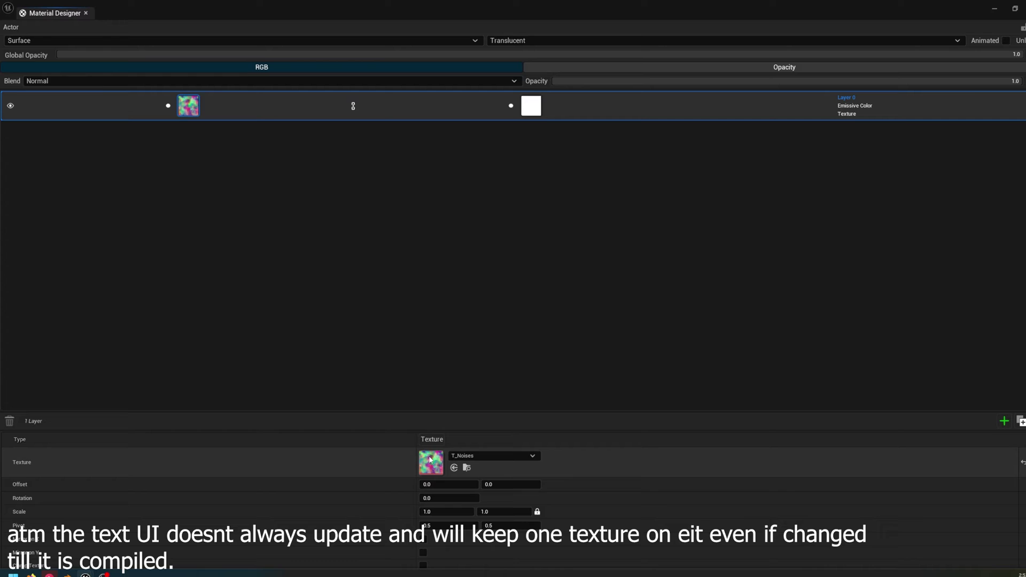
pyautogui.scroll(-1, 417, 487)
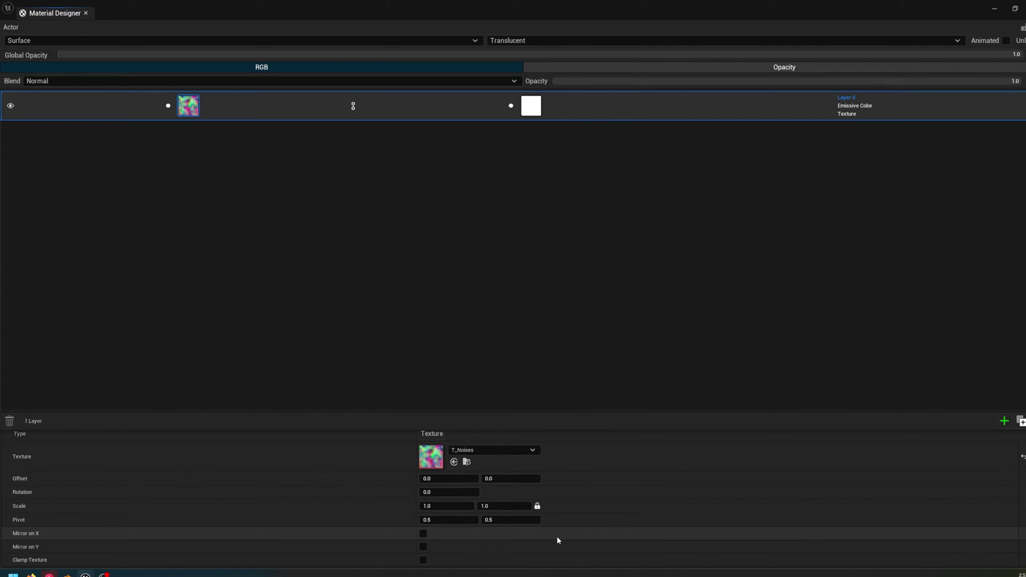
pyautogui.scroll(1, 534, 513)
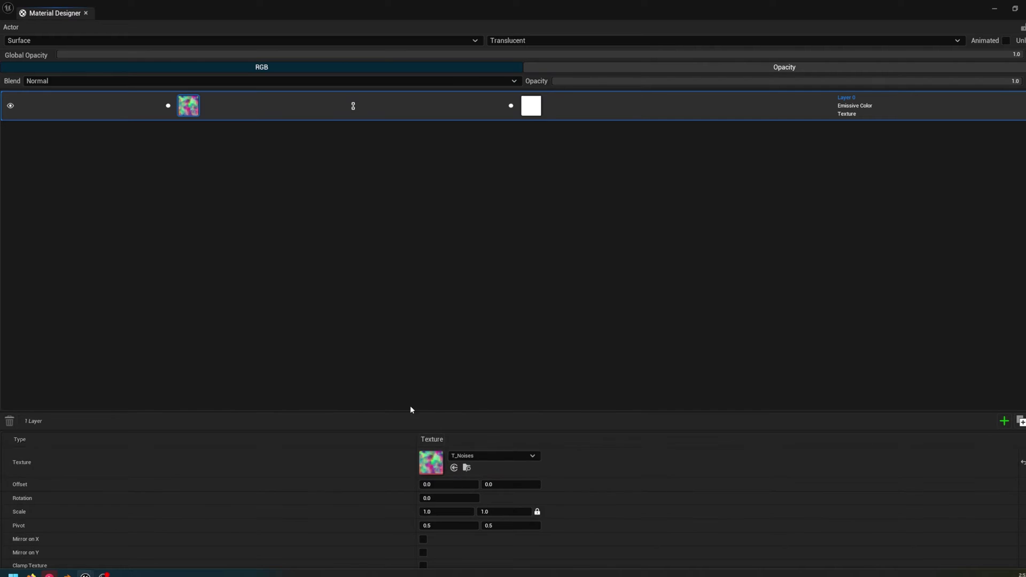
# Apply the new dynamic material to the cube in the level and check its material slot
pyautogui.doubleClick(546, 14)
pyautogui.hotkey('ctrl', 'space')
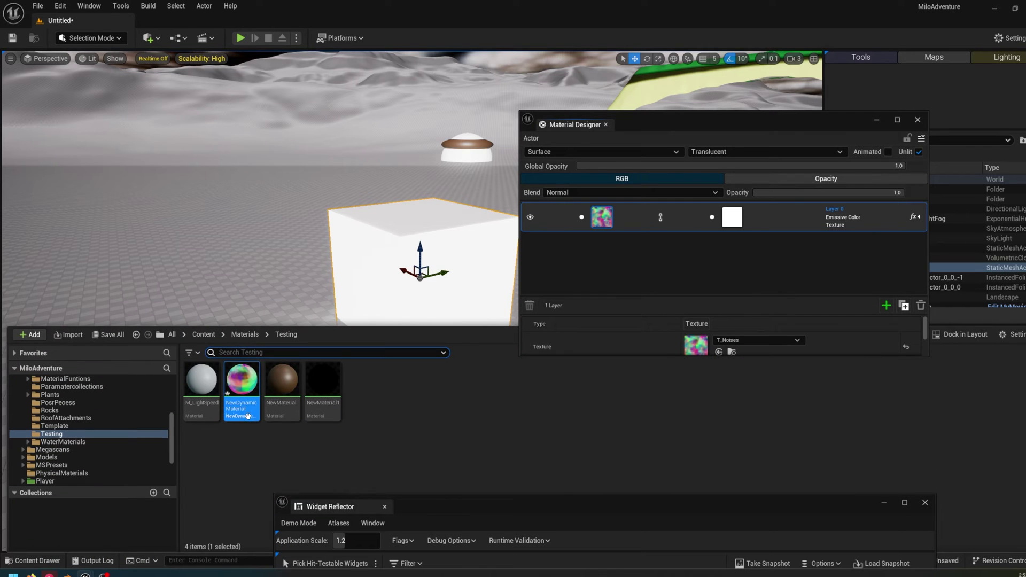
pyautogui.moveTo(244, 386); pyautogui.dragTo(426, 261)
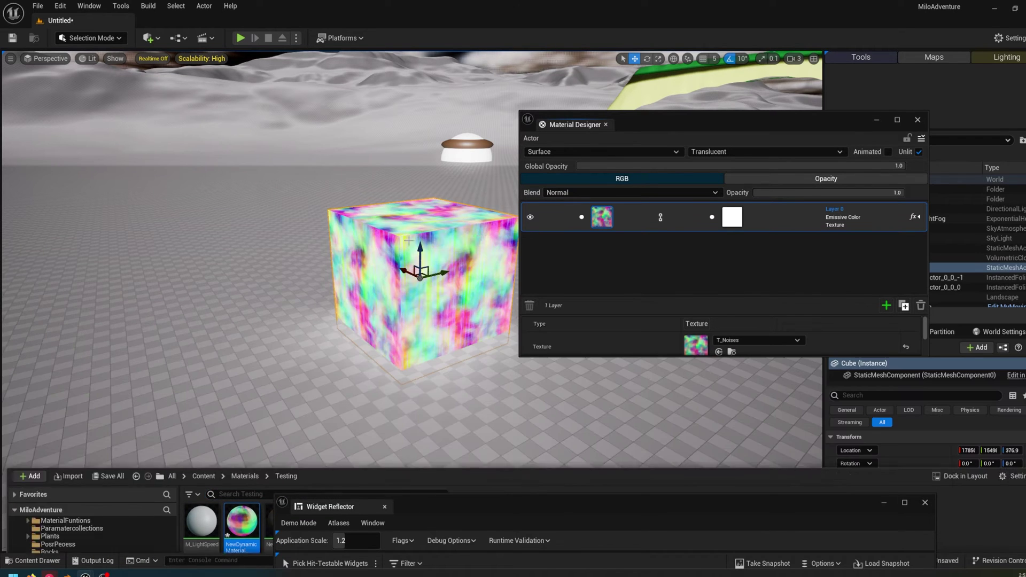
pyautogui.moveTo(426, 262); pyautogui.dragTo(475, 240, button='right')
pyautogui.scroll(-4, 998, 480)
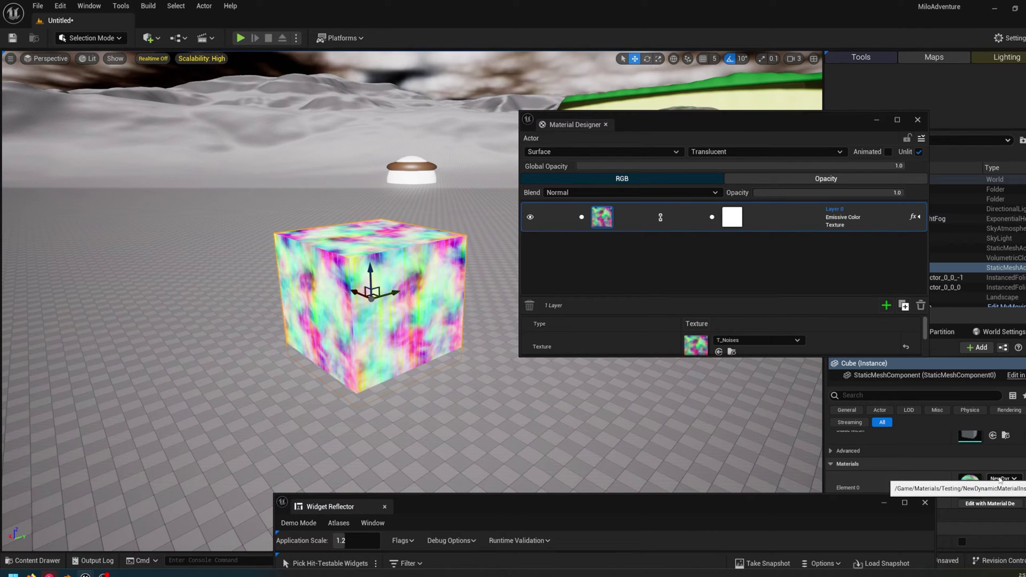
# Change the cube material's blend mode to Opaque
pyautogui.moveTo(470, 313); pyautogui.dragTo(478, 300, button='right')
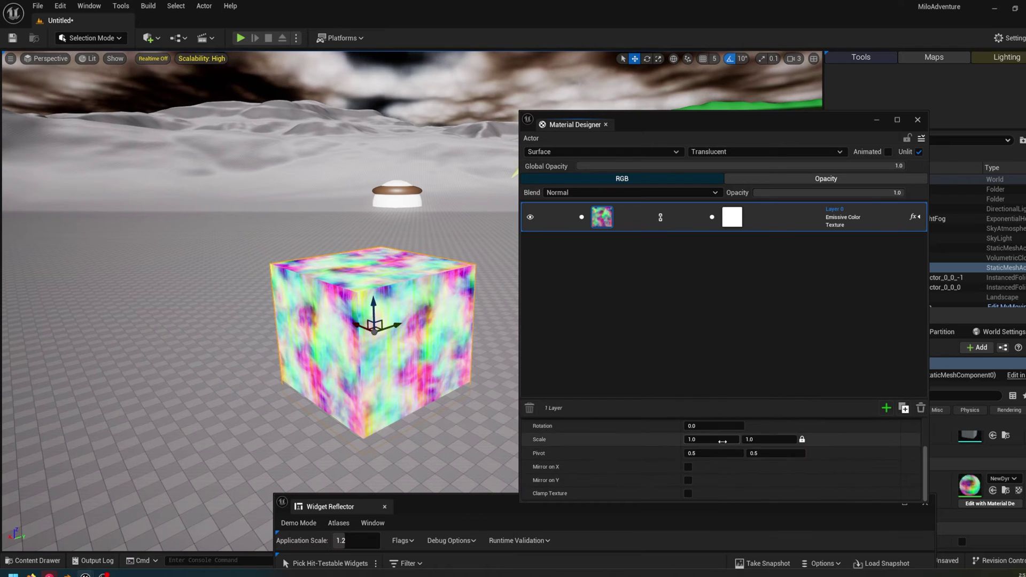
pyautogui.moveTo(722, 441)
pyautogui.mouseDown()
pyautogui.moveTo(775, 442)
pyautogui.moveTo(724, 441)
pyautogui.mouseUp()
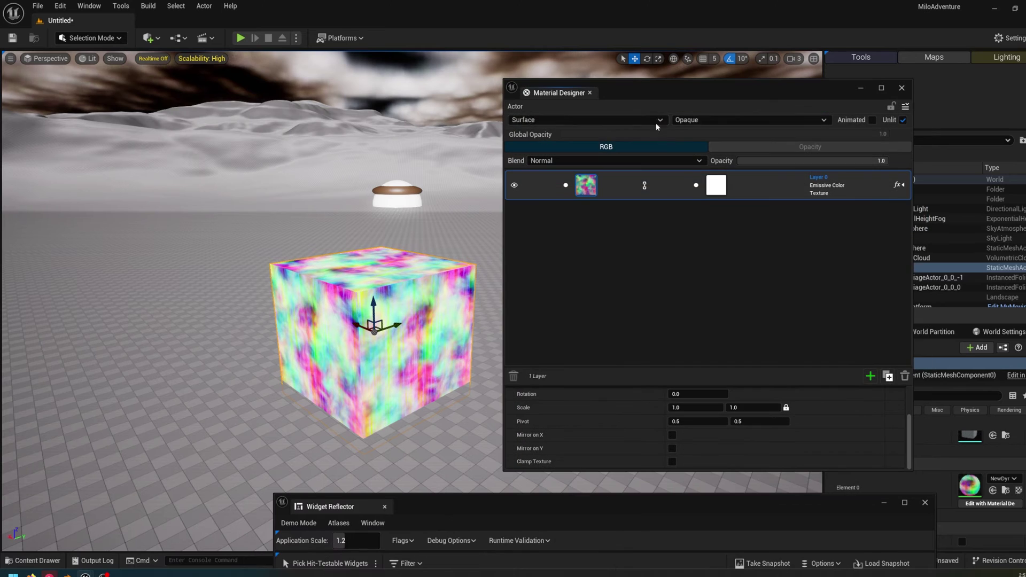
# Assign T_Lu_Noise_33 as the texture of Layer 0's mask stage
pyautogui.click(585, 185)
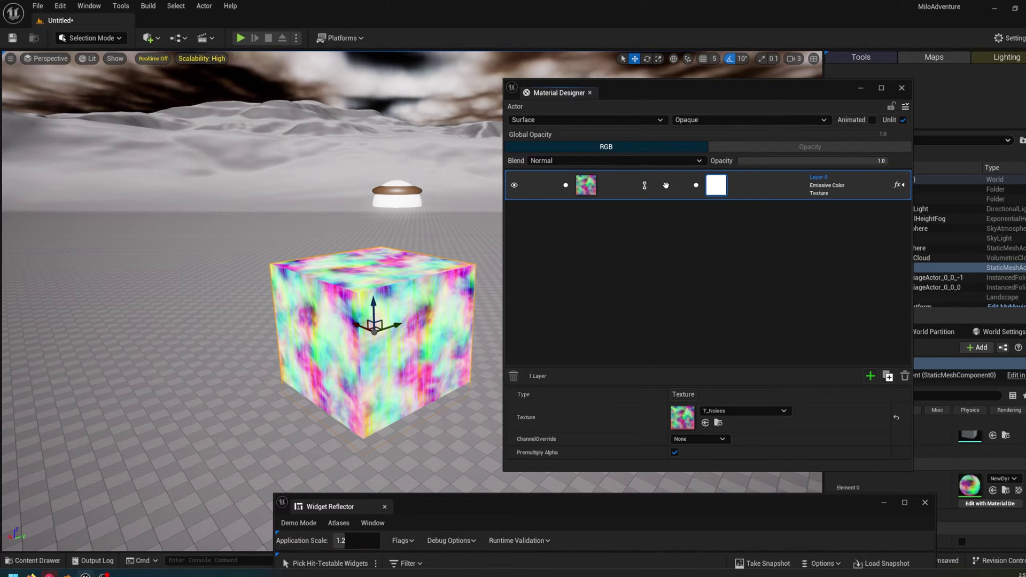
pyautogui.click(695, 185)
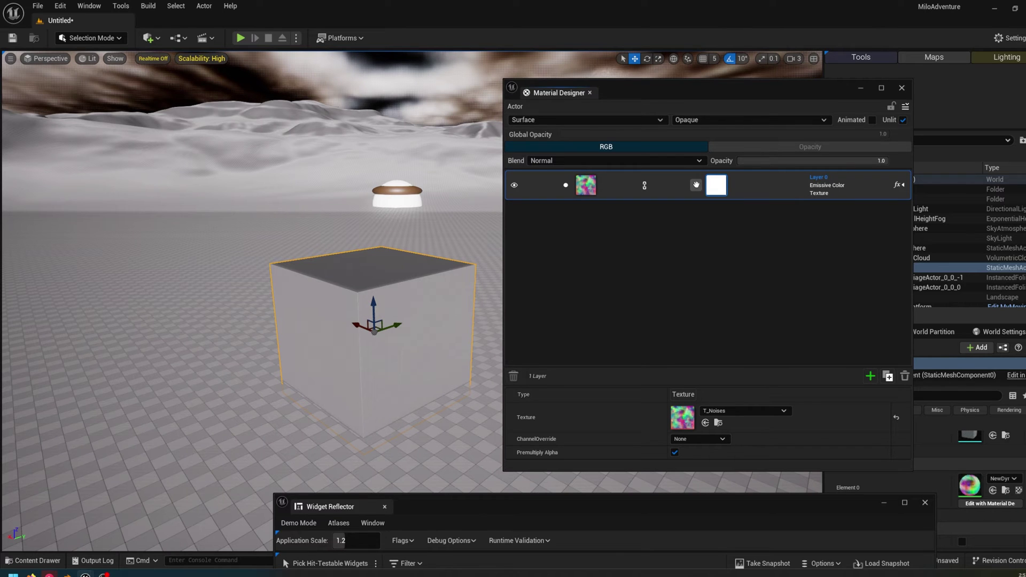
pyautogui.click(725, 191)
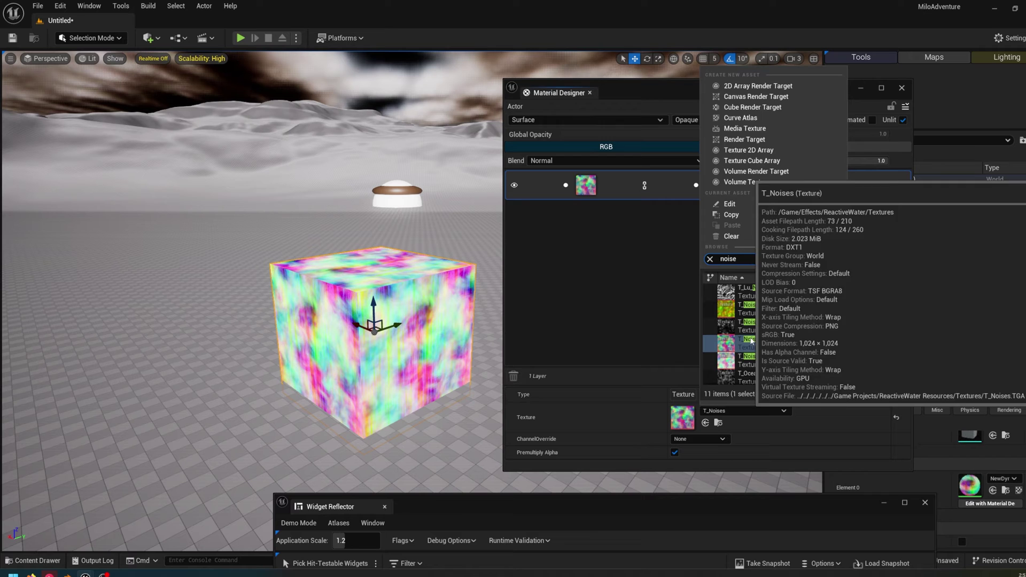
pyautogui.click(780, 307)
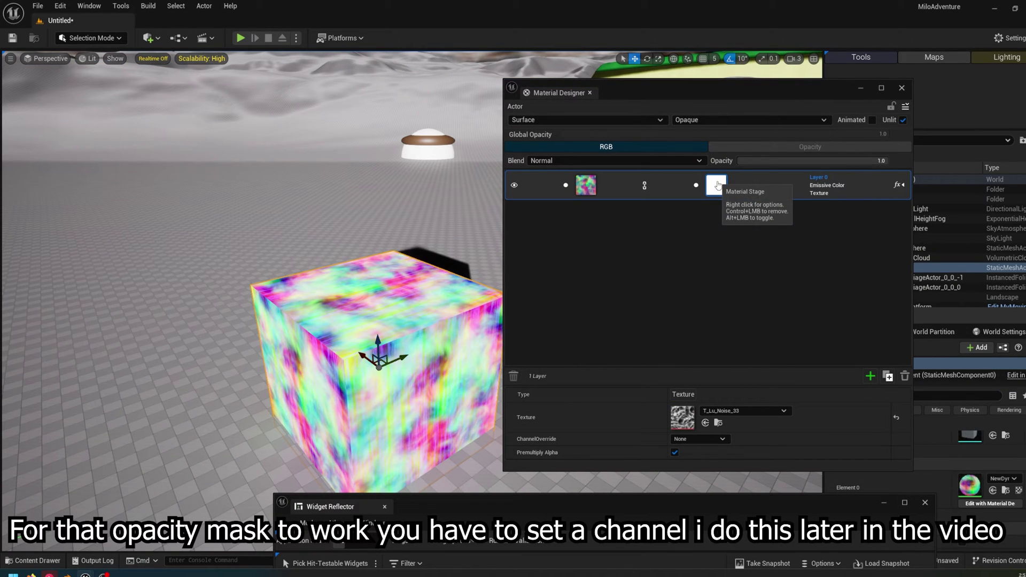
# Look through the layer and effect options for Layer 0 and insert a new layer above it
pyautogui.rightClick(748, 183)
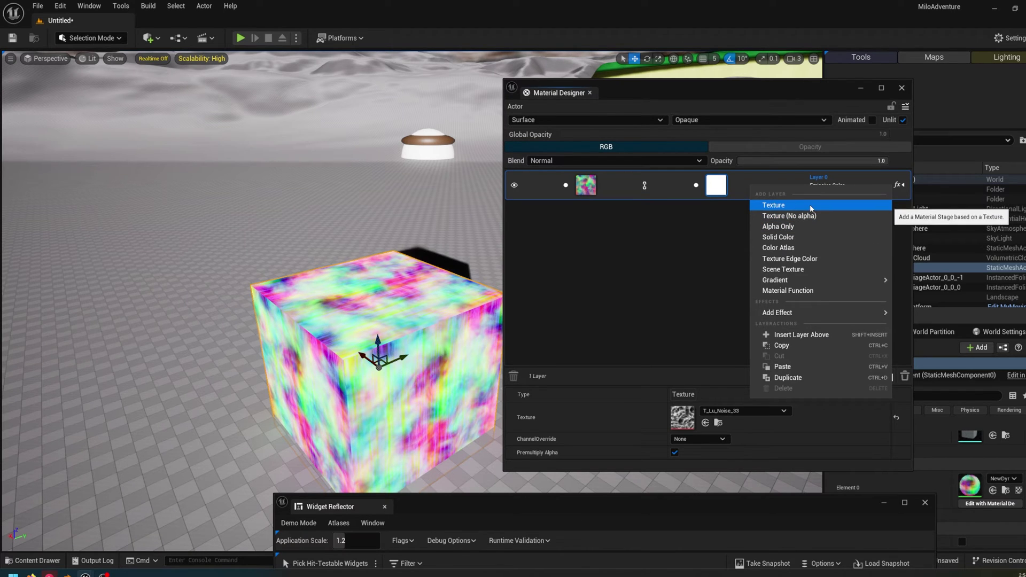
pyautogui.click(609, 287)
pyautogui.rightClick(748, 182)
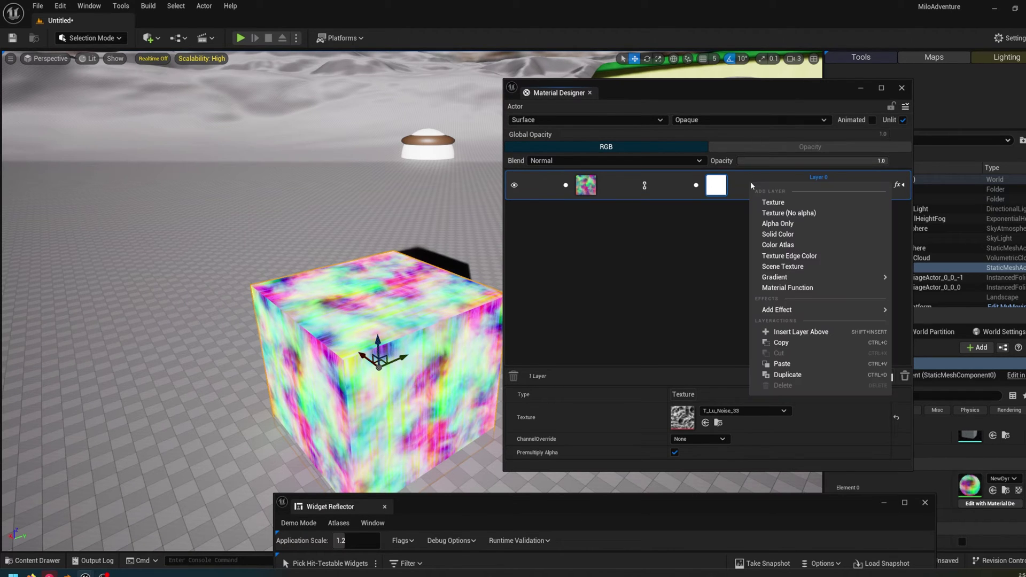
pyautogui.moveTo(781, 309)
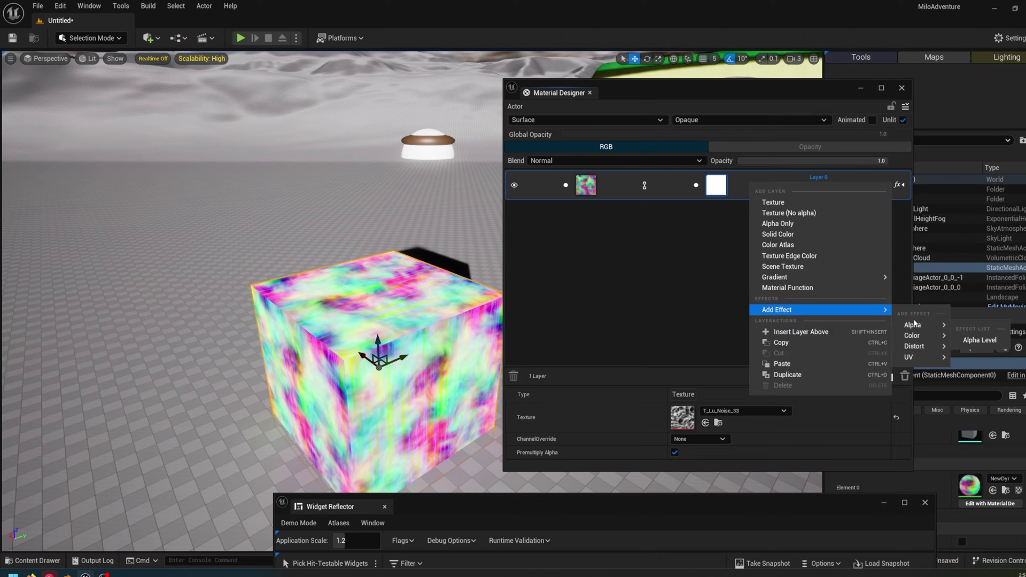
pyautogui.moveTo(908, 337)
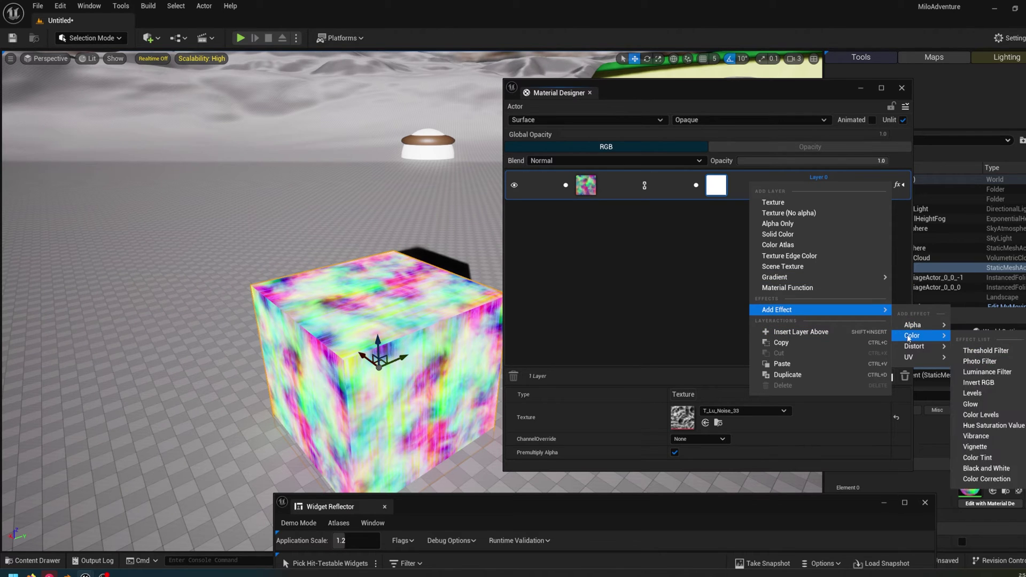
pyautogui.click(791, 333)
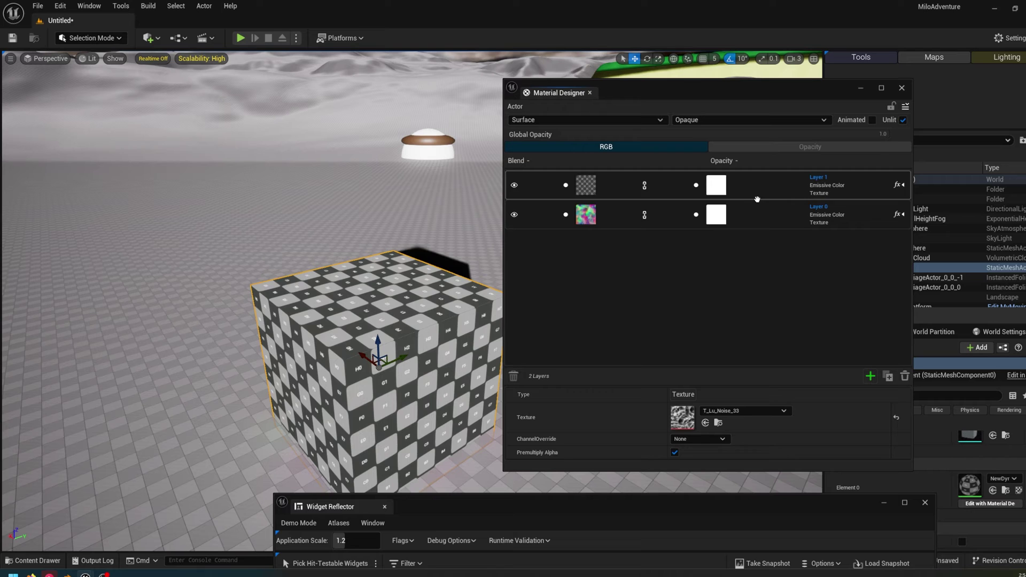
# Reorder the layers so the new checker texture layer lies beneath the colourful noise layer
pyautogui.click(715, 190)
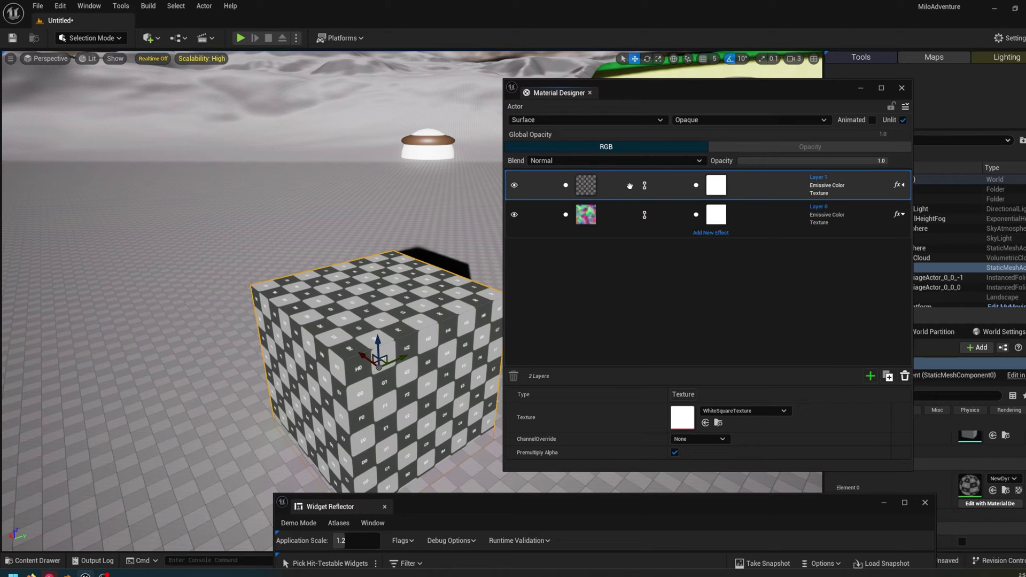
pyautogui.moveTo(538, 190); pyautogui.dragTo(632, 221)
pyautogui.click(620, 215)
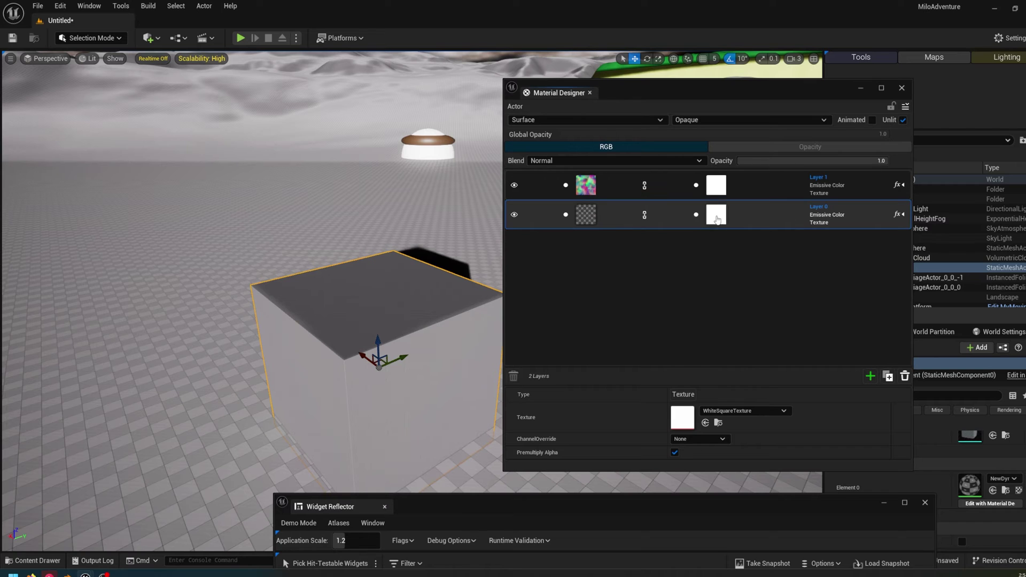
# Set the noise layer's mask texture to T_Lu_Noise_33 with the Red channel override, and turn off Unlit for the material
pyautogui.moveTo(371, 263); pyautogui.dragTo(392, 263, button='right')
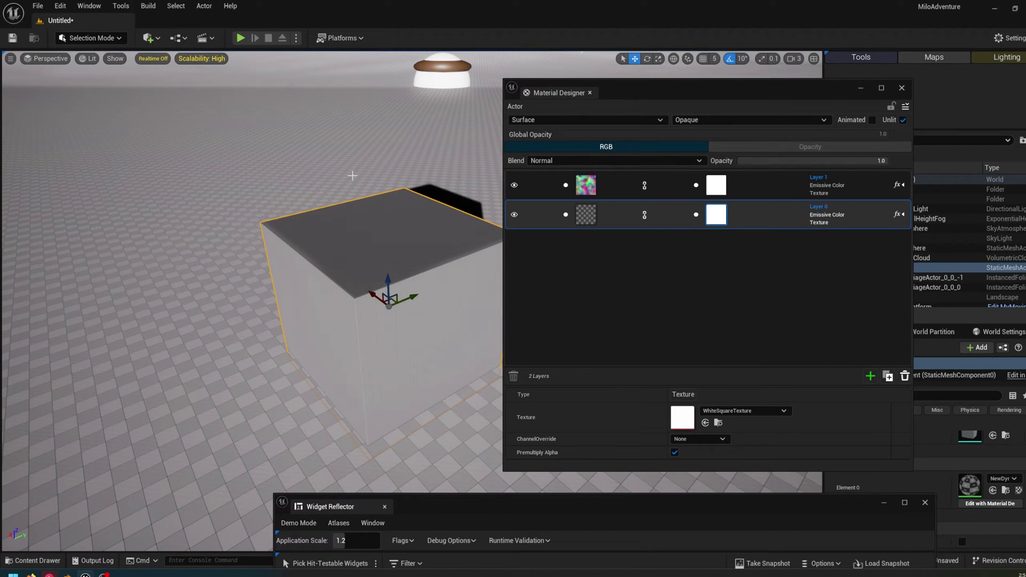
pyautogui.click(744, 411)
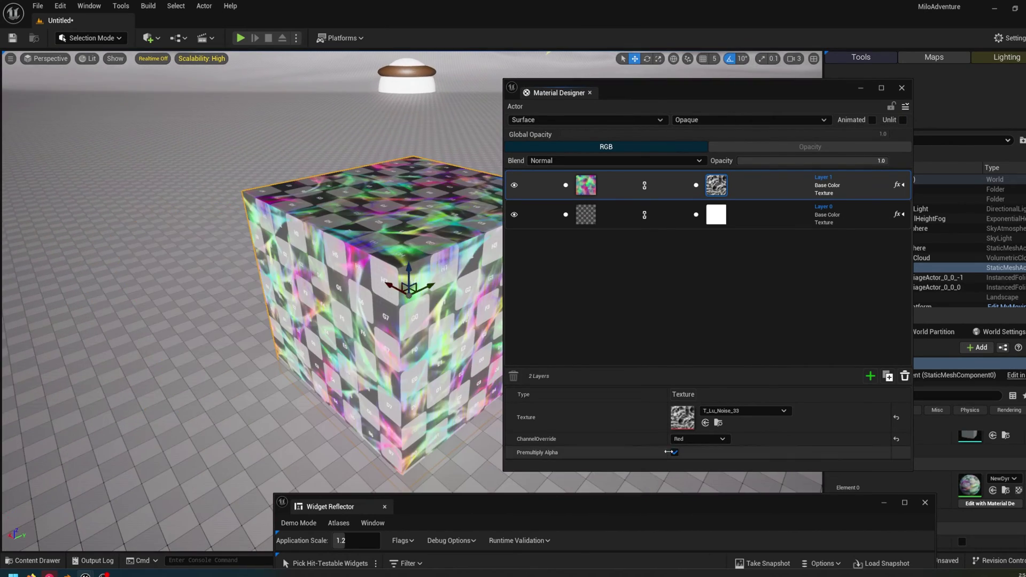
pyautogui.moveTo(396, 186)
pyautogui.mouseDown(button='right')
pyautogui.moveTo(449, 155)
pyautogui.moveTo(396, 186)
pyautogui.mouseUp(button='right')
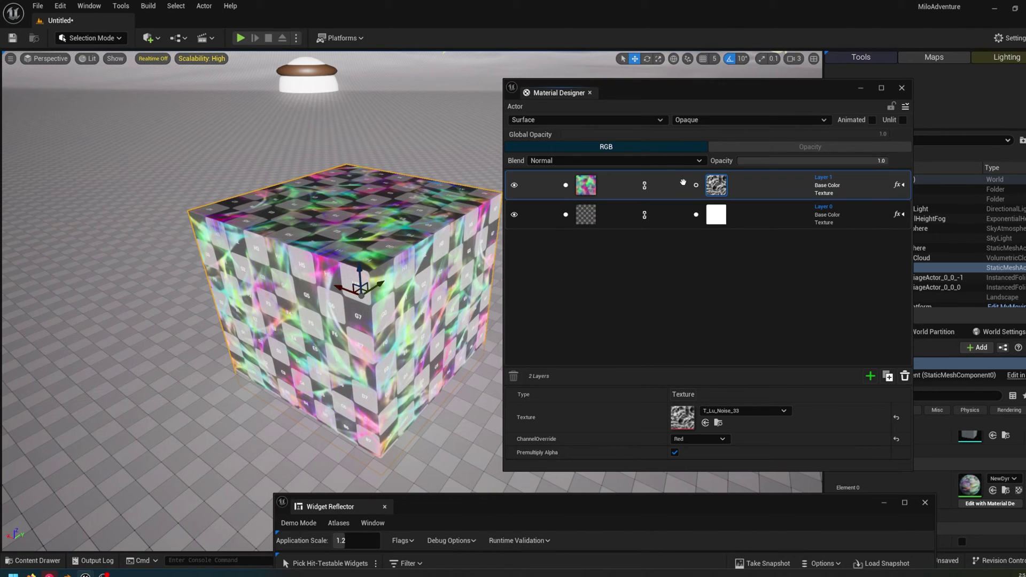
# Add an Alpha Level effect to the noise layer and adjust its InputMin to darken the mask
pyautogui.click(706, 203)
pyautogui.moveTo(526, 189)
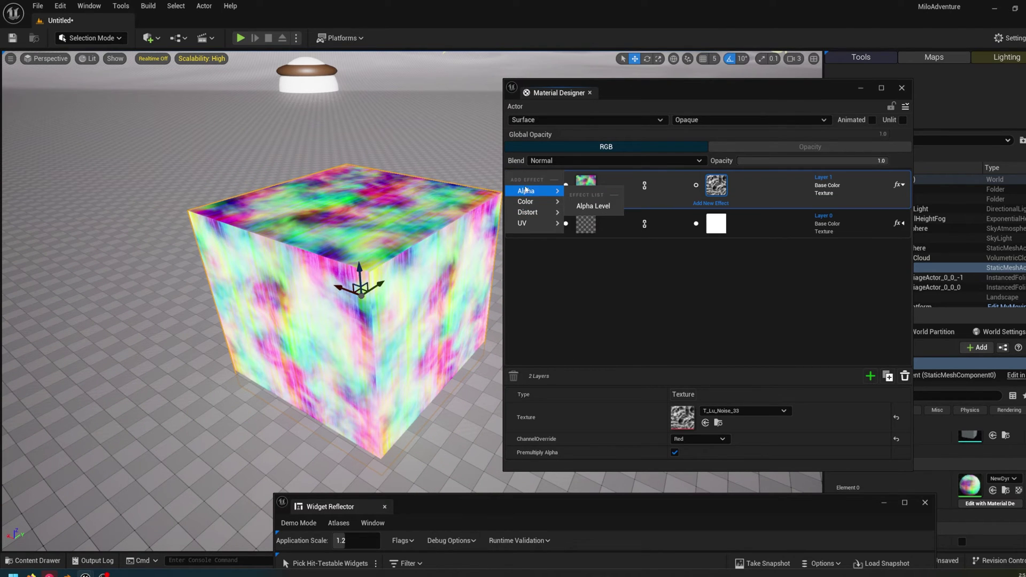
pyautogui.click(593, 205)
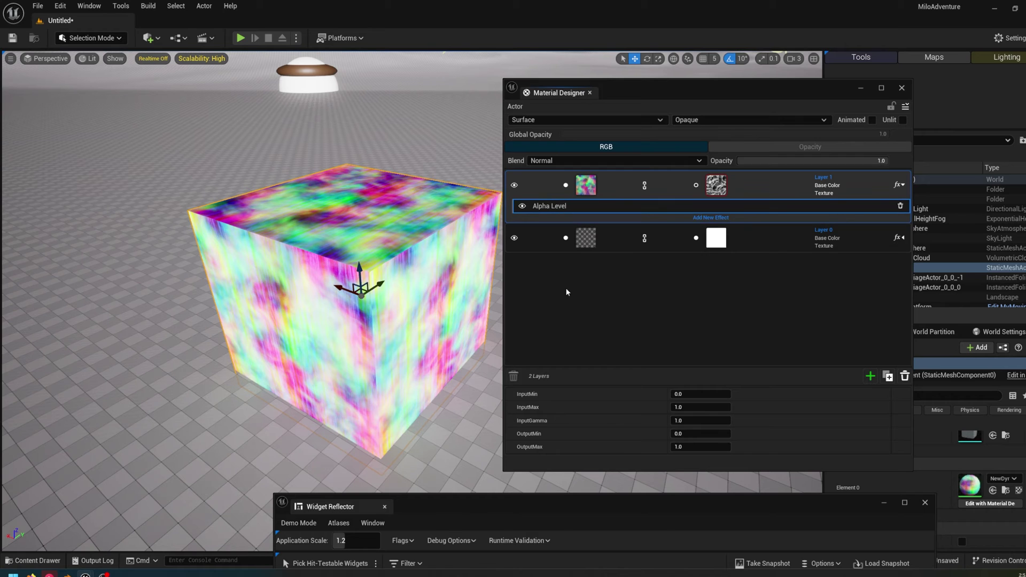
pyautogui.moveTo(683, 394); pyautogui.dragTo(708, 394)
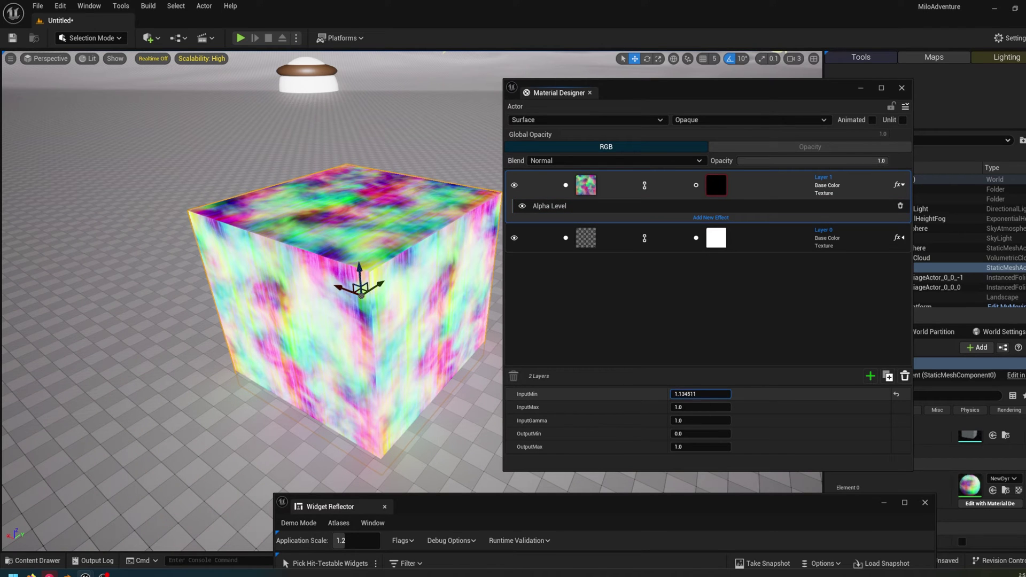
pyautogui.moveTo(700, 394); pyautogui.dragTo(674, 394)
pyautogui.moveTo(434, 230); pyautogui.dragTo(488, 217, button='right')
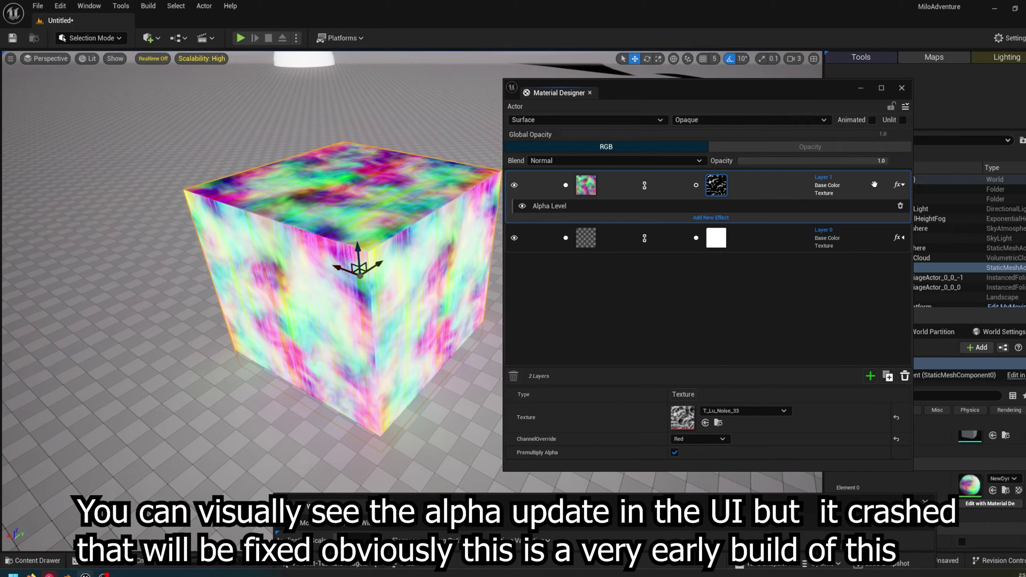
pyautogui.click(901, 184)
pyautogui.click(900, 184)
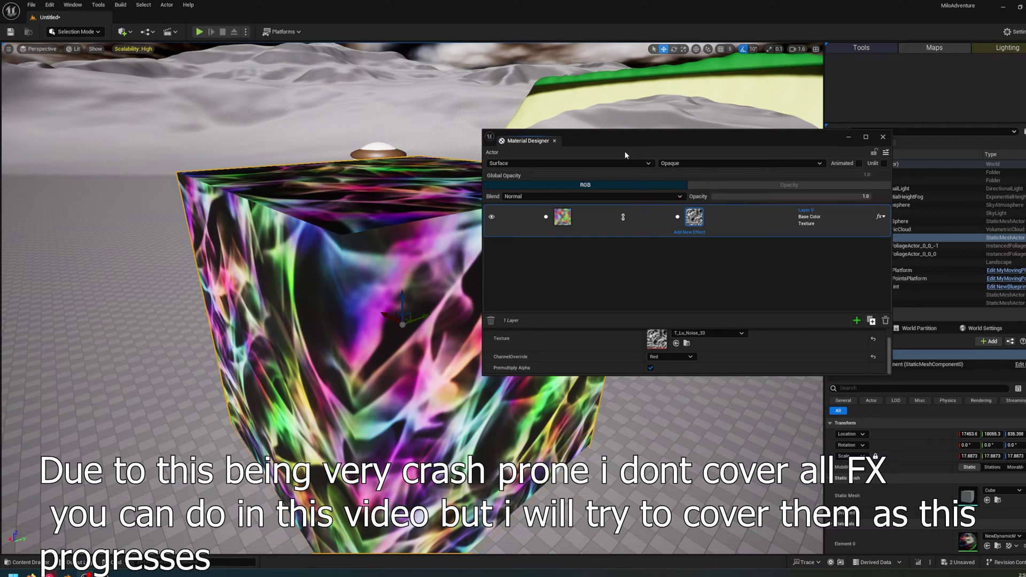
# Move the Material Designer window off the cube, try the Masked blend mode and return the material to Opaque
pyautogui.moveTo(626, 138); pyautogui.dragTo(775, 90)
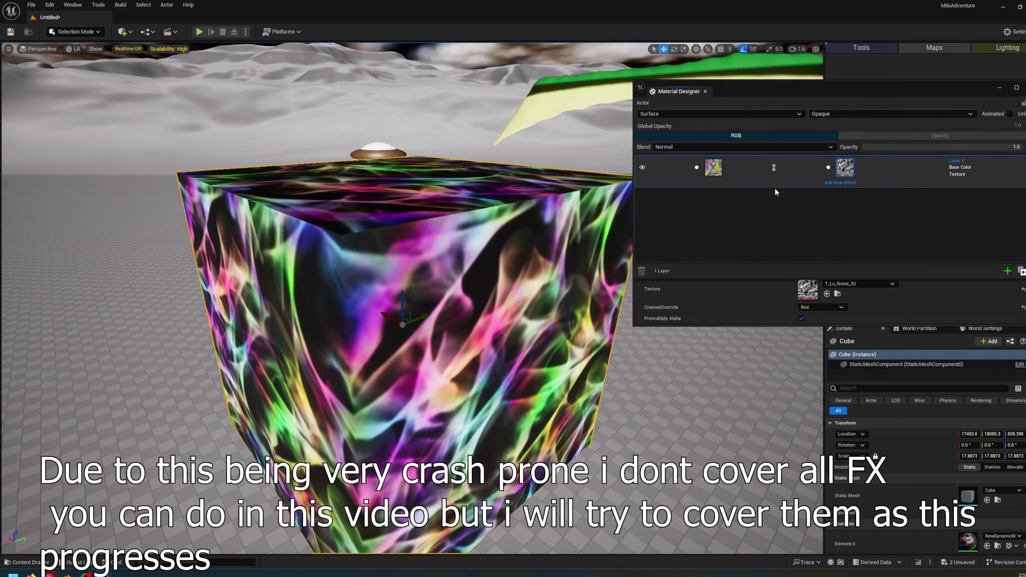
pyautogui.click(840, 116)
pyautogui.click(836, 133)
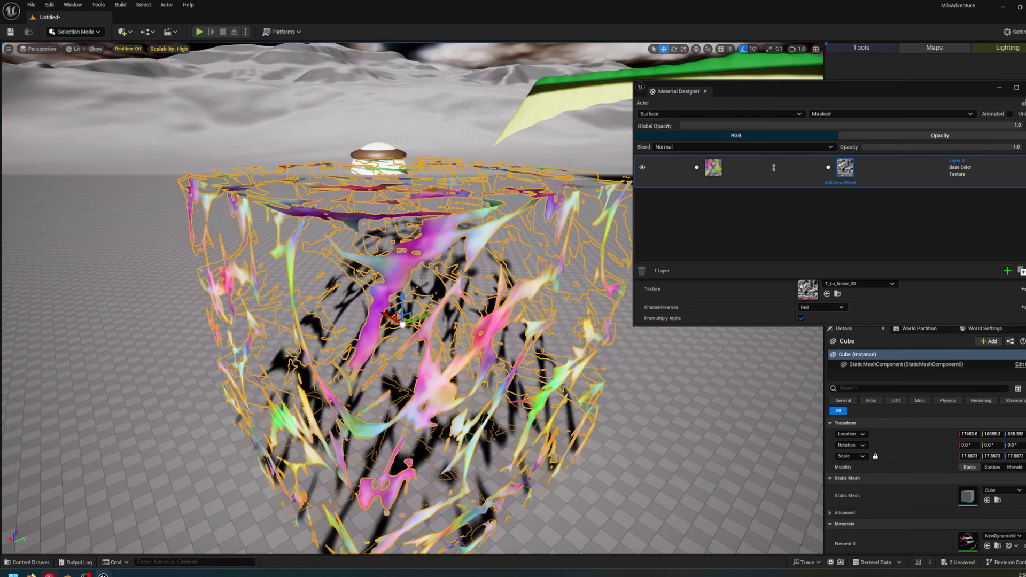
pyautogui.moveTo(338, 188); pyautogui.dragTo(337, 220, button='right')
pyautogui.click(440, 230)
pyautogui.click(877, 114)
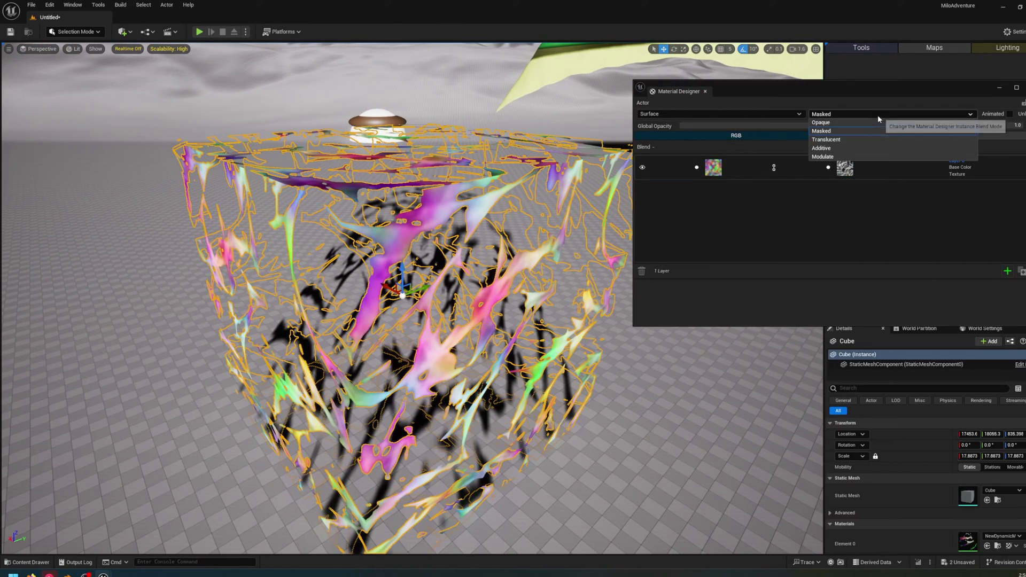
pyautogui.click(864, 123)
# Add a UV Panner effect to Layer 0
pyautogui.rightClick(867, 161)
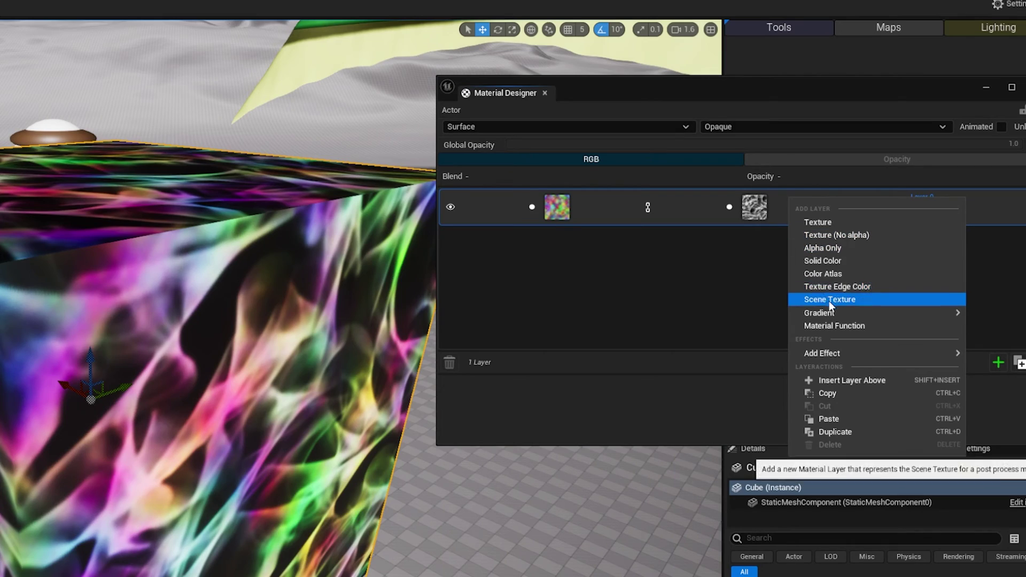
pyautogui.moveTo(855, 313)
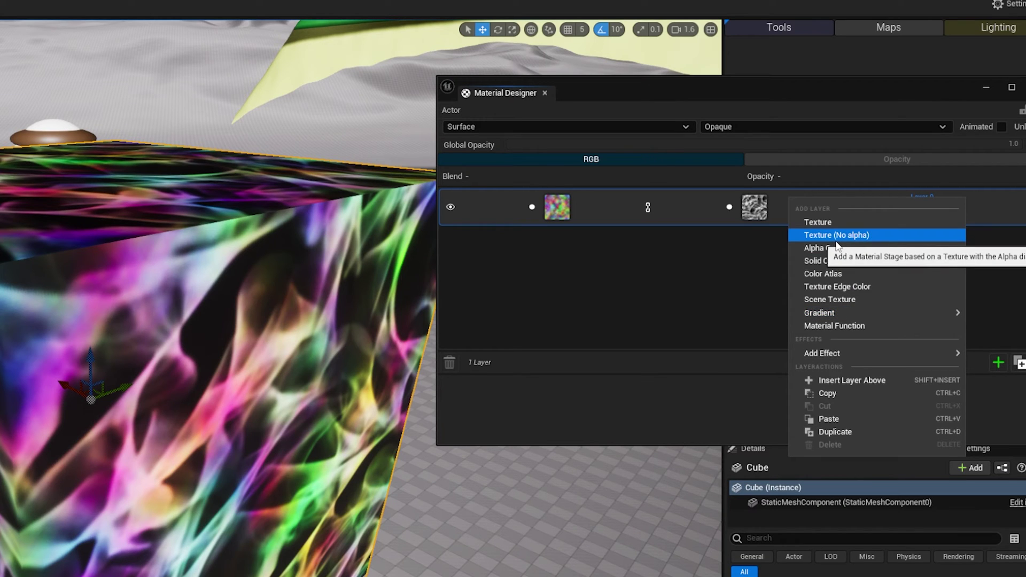
pyautogui.moveTo(834, 353)
pyautogui.moveTo(995, 415)
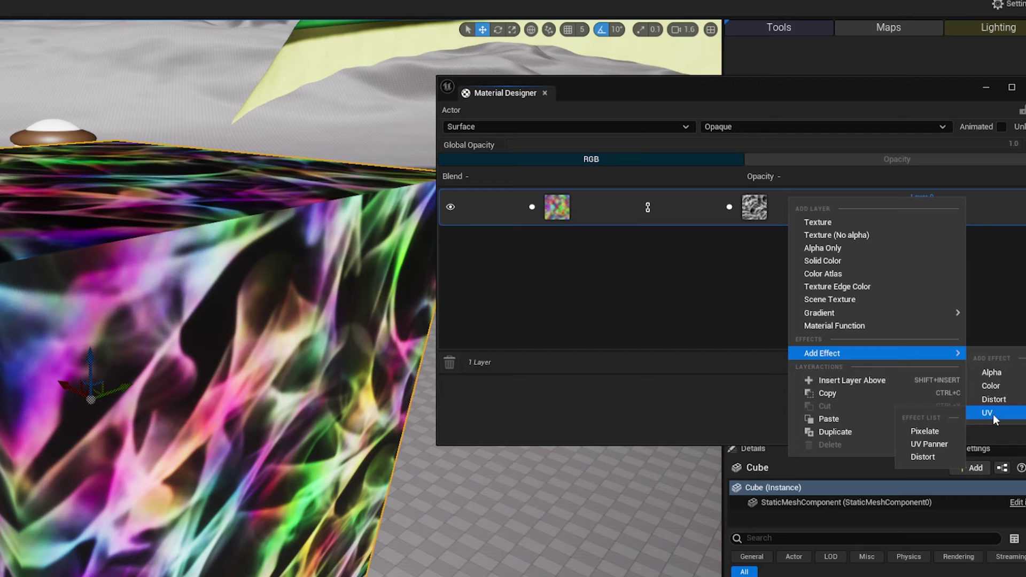
pyautogui.click(932, 431)
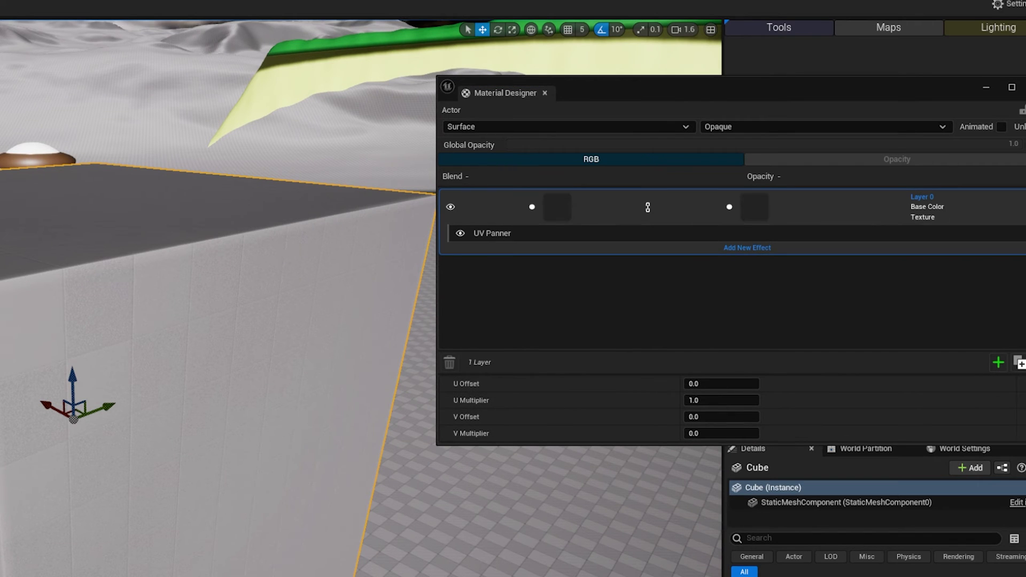
# Save the unsaved content, including NewDynamicMaterialInstance and the Untitled_1 level
pyautogui.moveTo(218, 195); pyautogui.dragTo(234, 197, button='right')
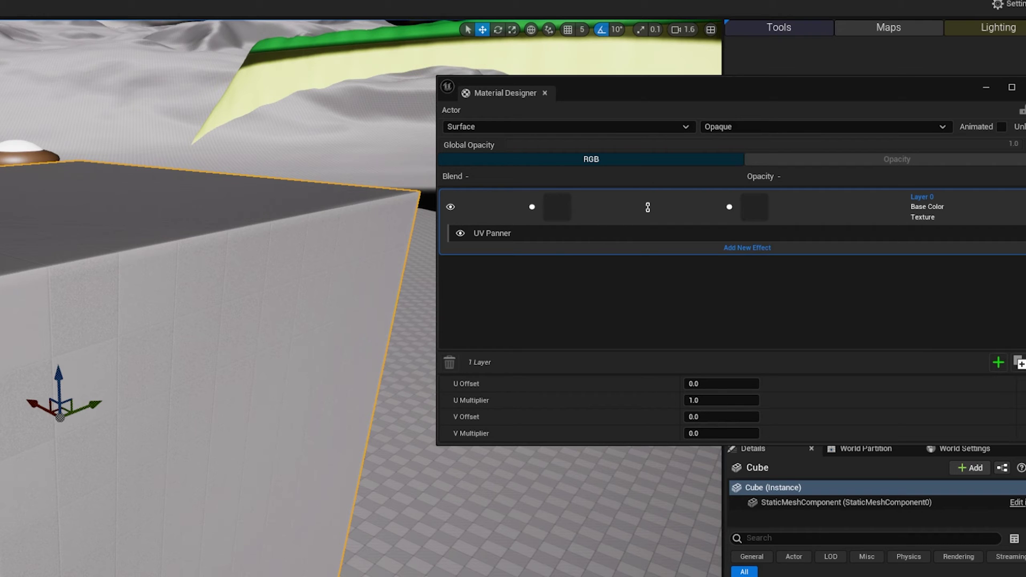
pyautogui.hotkey('ctrl', 'shift', 's')
pyautogui.click(344, 530)
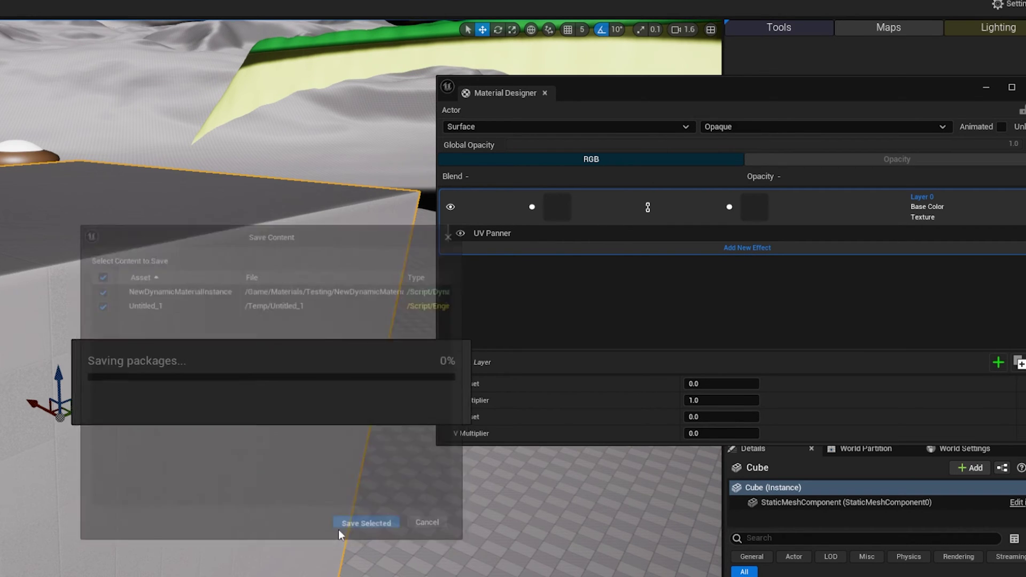
# Inspect the UV Panner effect on the cube, try it with the Masked blend mode and switch back to Opaque
pyautogui.moveTo(386, 556); pyautogui.dragTo(402, 512, button='right')
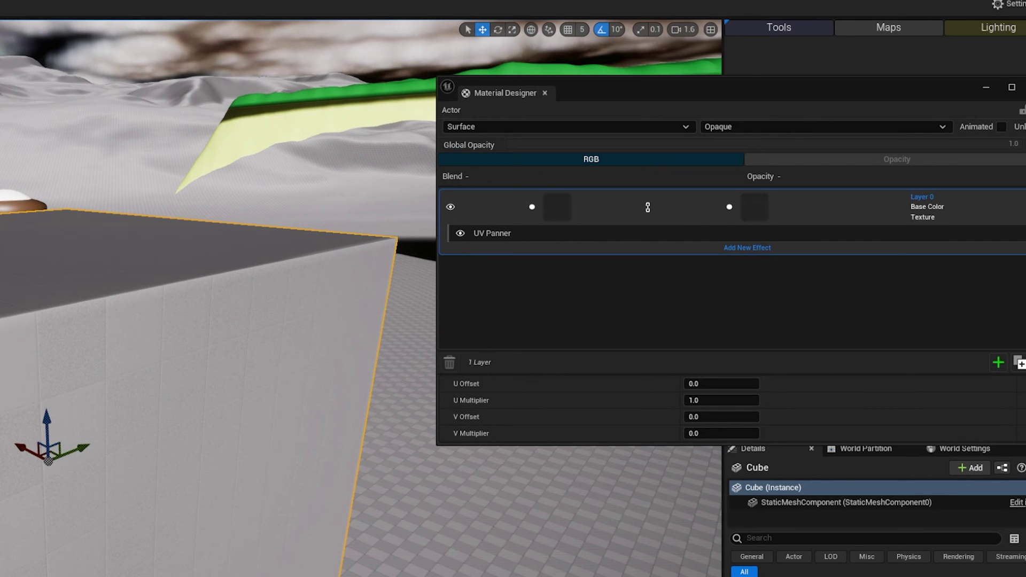
pyautogui.moveTo(140, 296); pyautogui.dragTo(111, 287, button='right')
pyautogui.press('q')
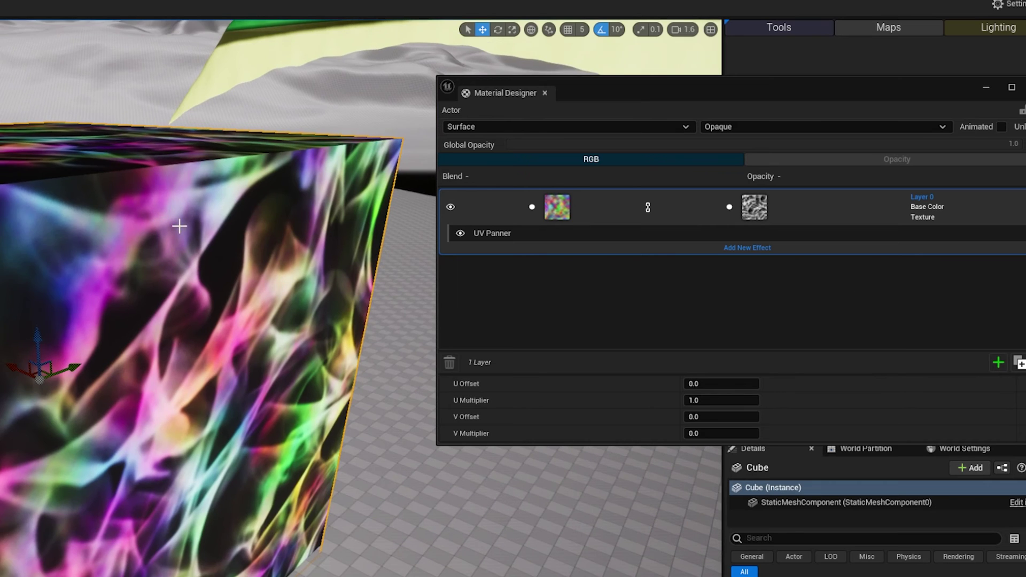
pyautogui.moveTo(179, 226); pyautogui.dragTo(160, 211, button='right')
pyautogui.press('s')
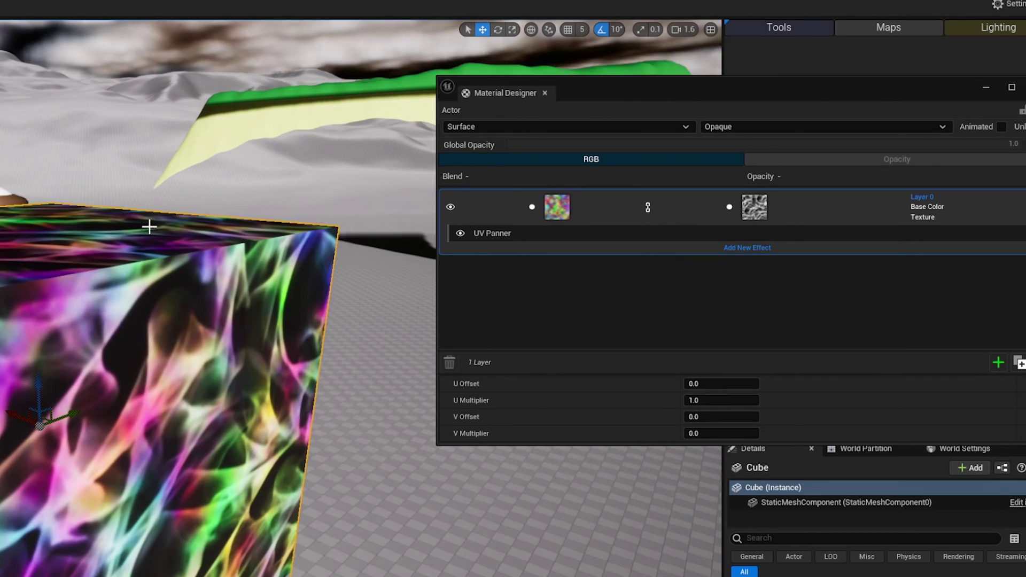
pyautogui.click(746, 126)
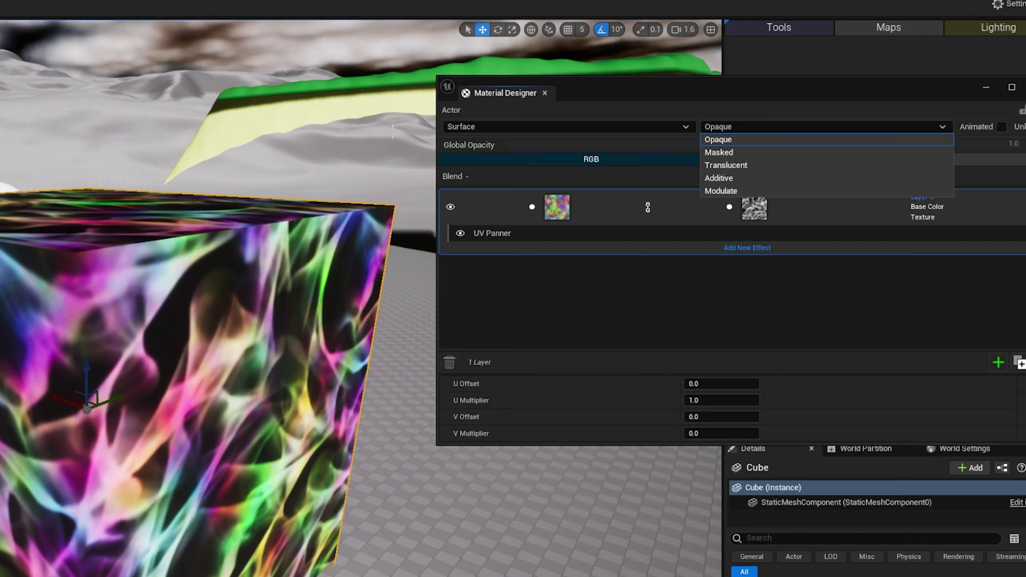
pyautogui.click(748, 153)
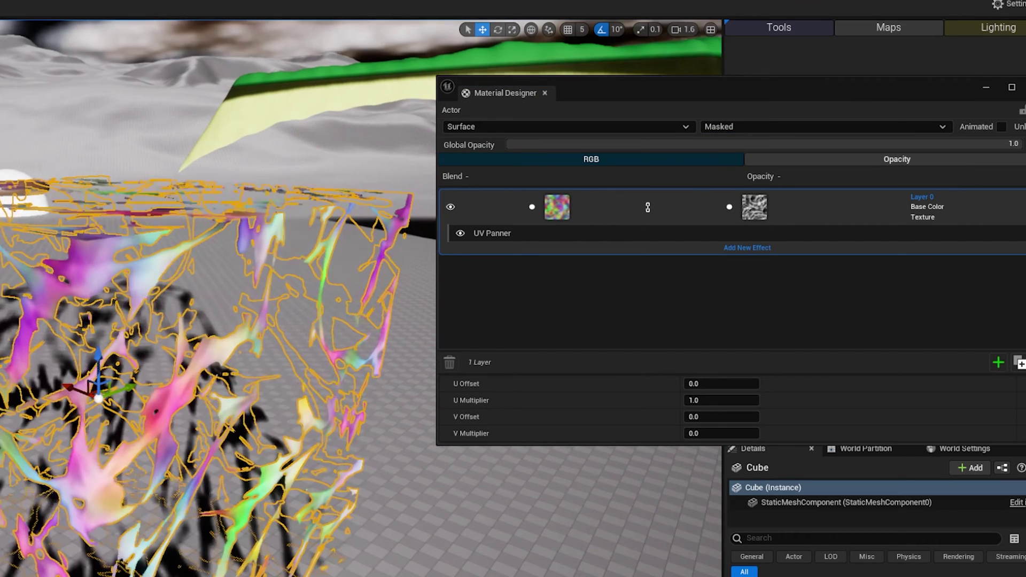
pyautogui.click(748, 127)
pyautogui.click(748, 140)
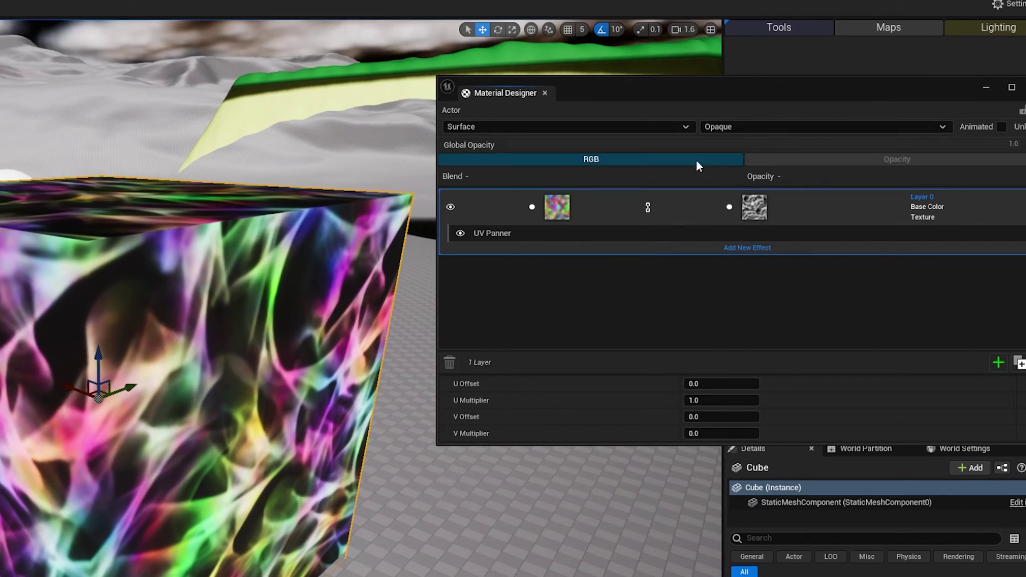
# Add a Wave Warp distortion effect to Layer 0 and look through the other Distort and UV effects
pyautogui.rightClick(662, 204)
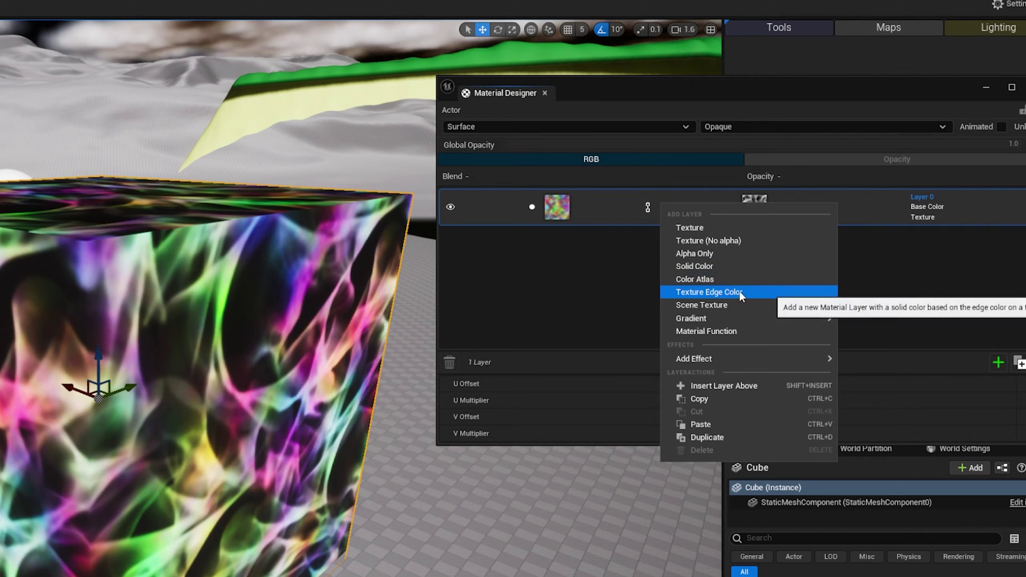
pyautogui.click(742, 330)
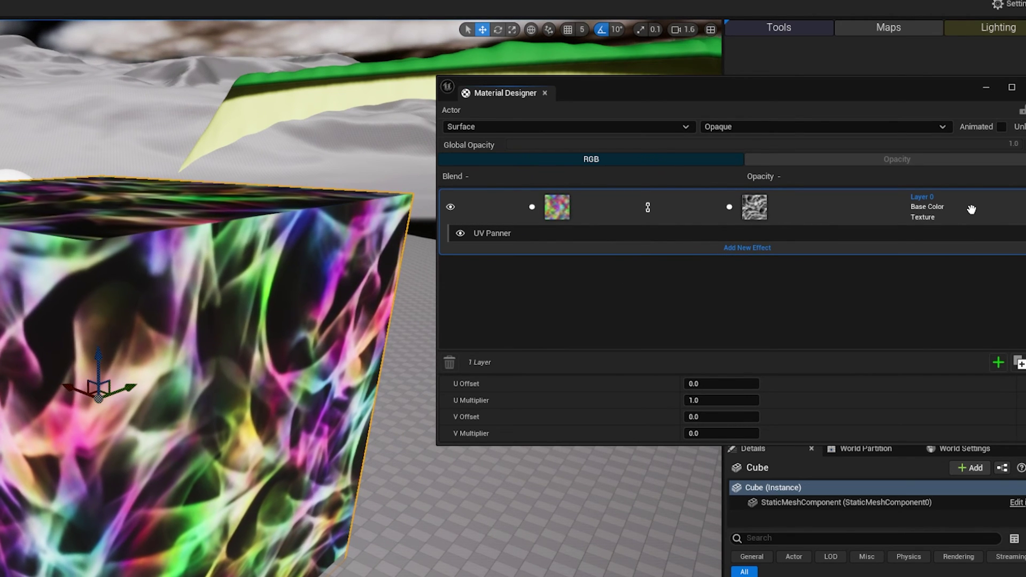
pyautogui.click(750, 248)
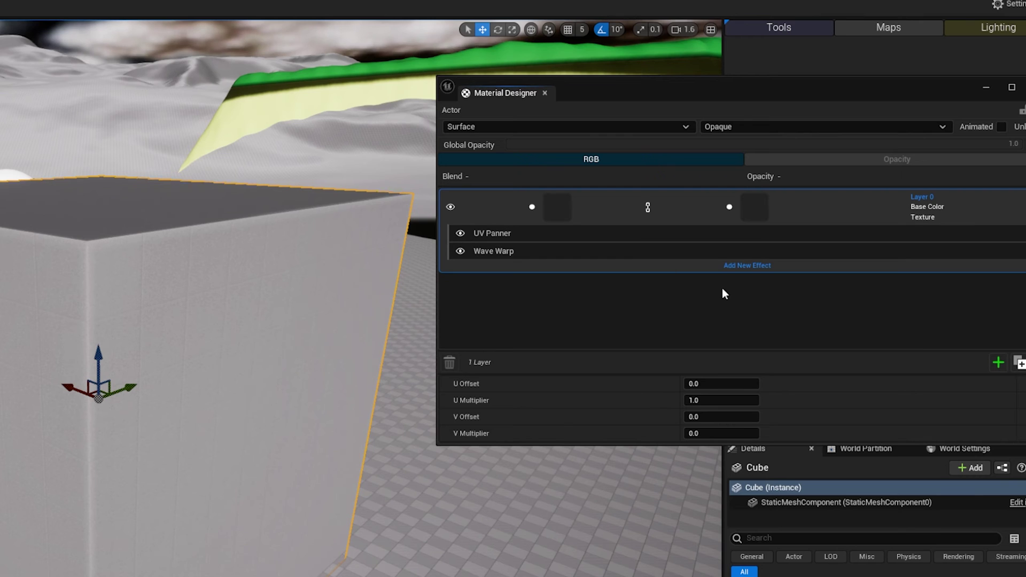
pyautogui.moveTo(8, 234); pyautogui.dragTo(9, 227, button='right')
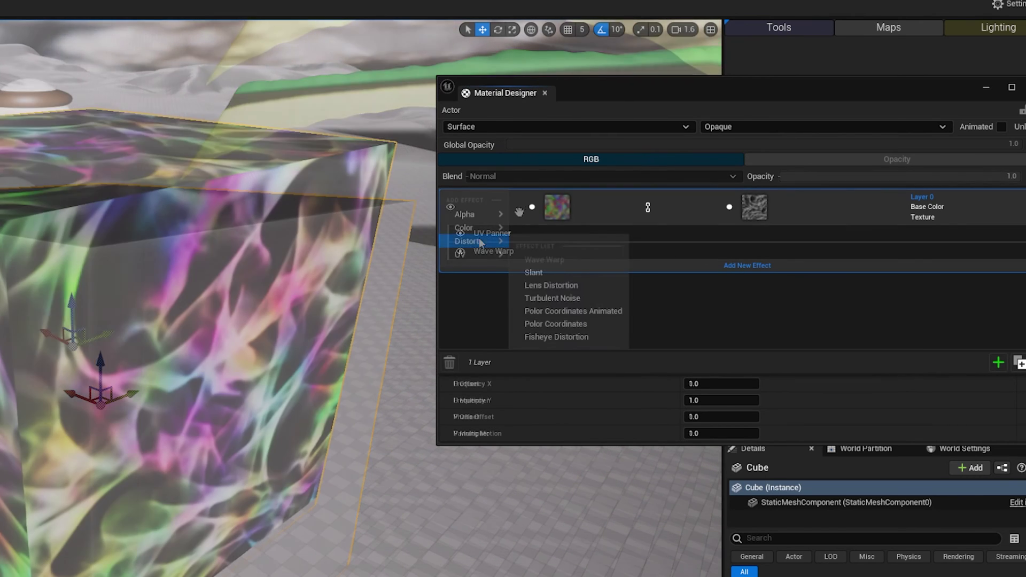
pyautogui.moveTo(491, 259)
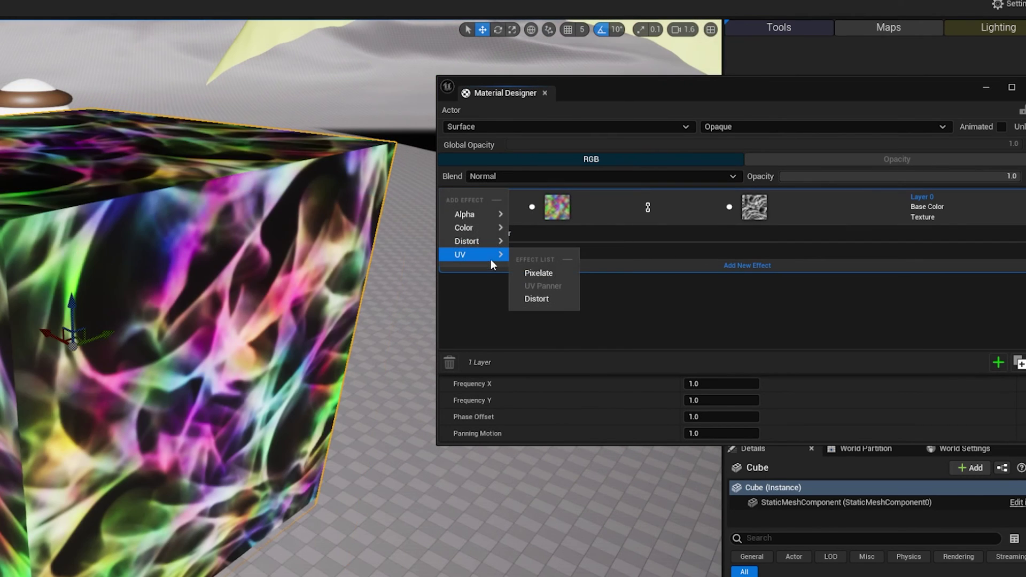
# Add a Pixelate UV effect to Layer 0
pyautogui.click(556, 272)
pyautogui.click(592, 272)
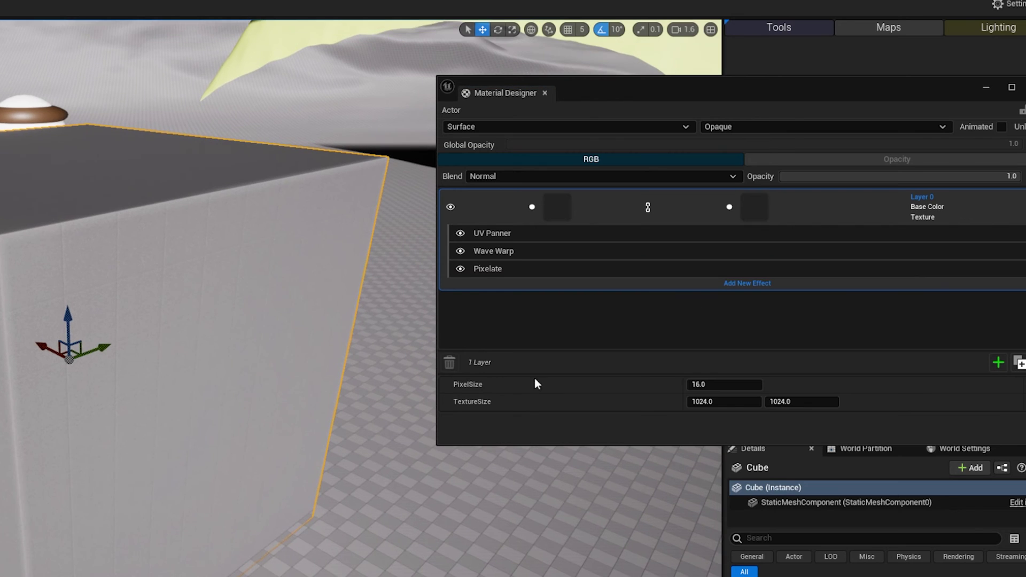
# Open the generated material in the UE Material Editor, survey its node graph, and check the Material Designer's export and advanced settings
pyautogui.click(687, 100)
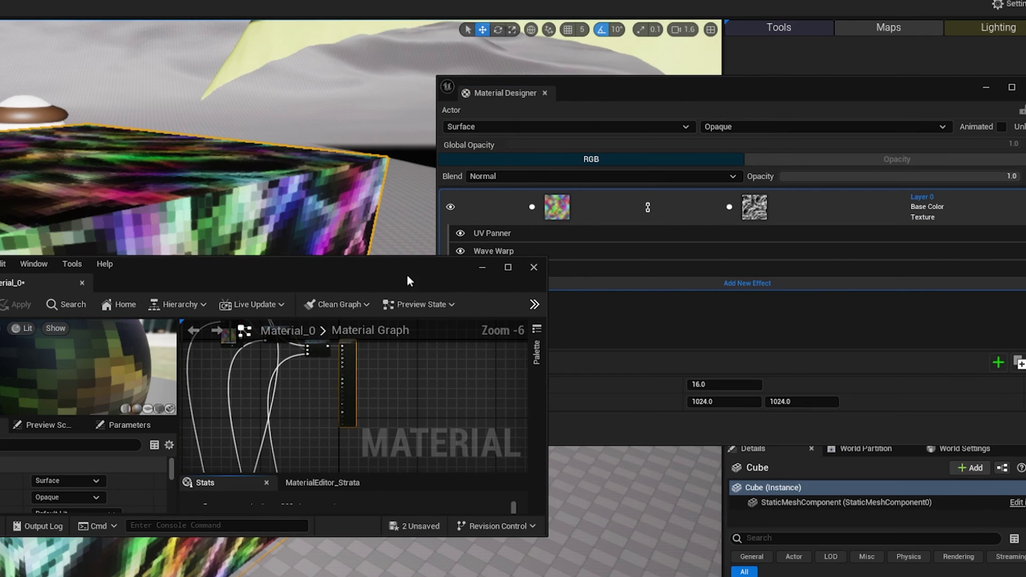
pyautogui.doubleClick(325, 271)
pyautogui.moveTo(376, 174); pyautogui.dragTo(817, 478, button='right')
pyautogui.moveTo(557, 85); pyautogui.dragTo(511, 291, button='right')
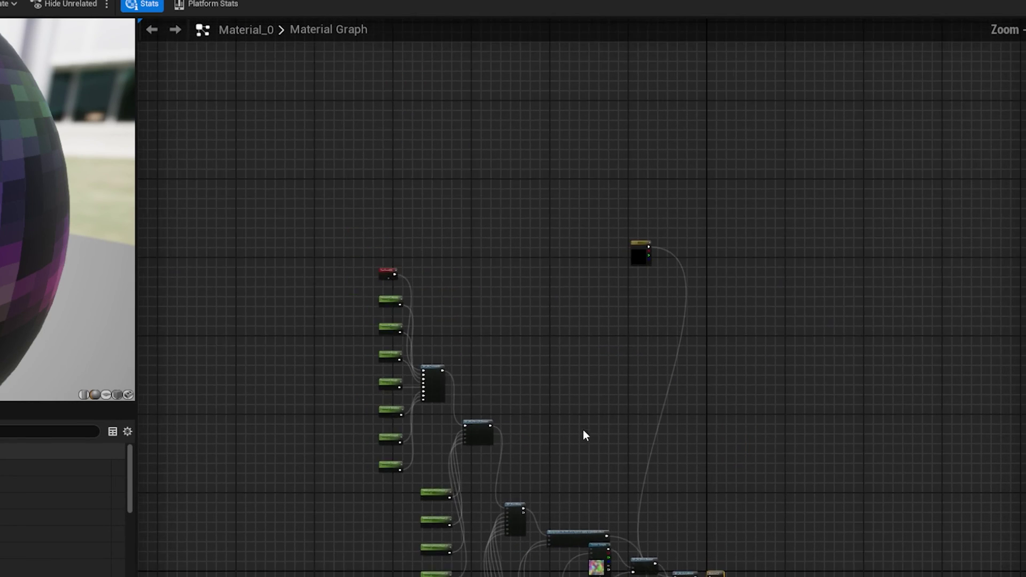
pyautogui.scroll(2, 584, 435)
pyautogui.moveTo(584, 435); pyautogui.dragTo(550, 261, button='right')
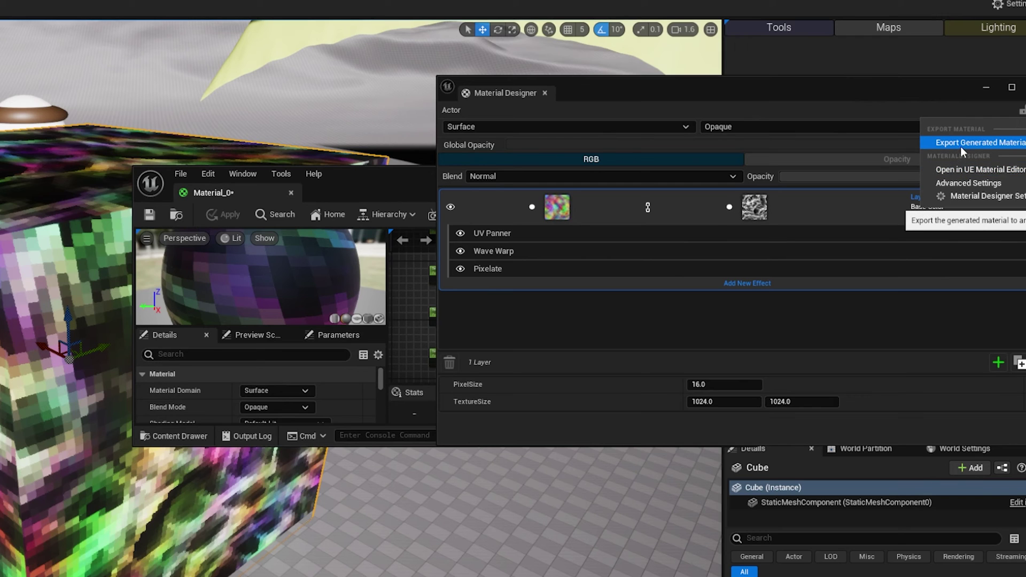
pyautogui.moveTo(968, 184)
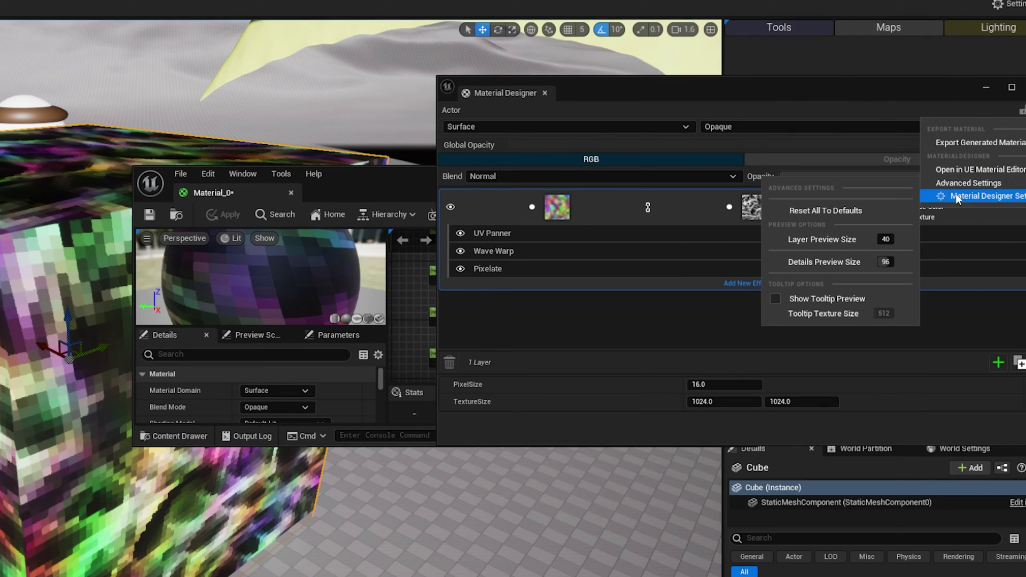
# Enlarge the material graph and examine the TextureUV offset, pivot, rotation and scale parameters feeding the MF_DM_TextureUV node
pyautogui.moveTo(390, 199); pyautogui.dragTo(255, 0)
pyautogui.scroll(5, 469, 298)
pyautogui.scroll(-1, 662, 281)
pyautogui.moveTo(662, 282); pyautogui.dragTo(769, 19, button='right')
pyautogui.scroll(-4, 497, 168)
pyautogui.moveTo(745, 98); pyautogui.dragTo(611, 348, button='right')
pyautogui.scroll(4, 480, 214)
pyautogui.moveTo(451, 134); pyautogui.dragTo(507, 278, button='right')
pyautogui.scroll(1, 708, 319)
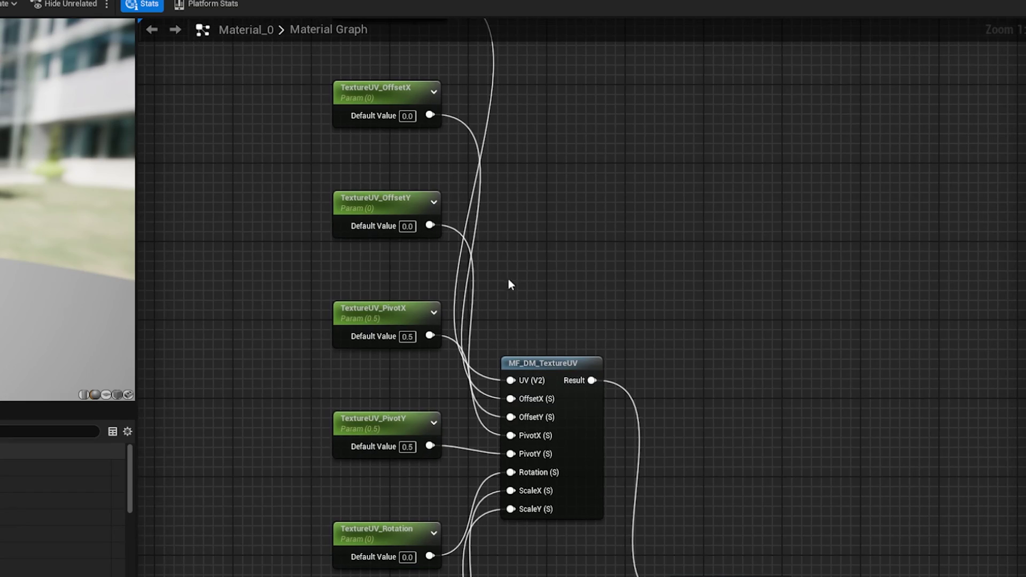
# Follow the graph to the Pixelate function and move the colour noise Texture Sample node down, clear of it
pyautogui.scroll(-2, 509, 279)
pyautogui.moveTo(668, 432); pyautogui.dragTo(187, 144, button='right')
pyautogui.scroll(-3, 188, 144)
pyautogui.moveTo(327, 403); pyautogui.dragTo(509, 188, button='right')
pyautogui.scroll(4, 488, 202)
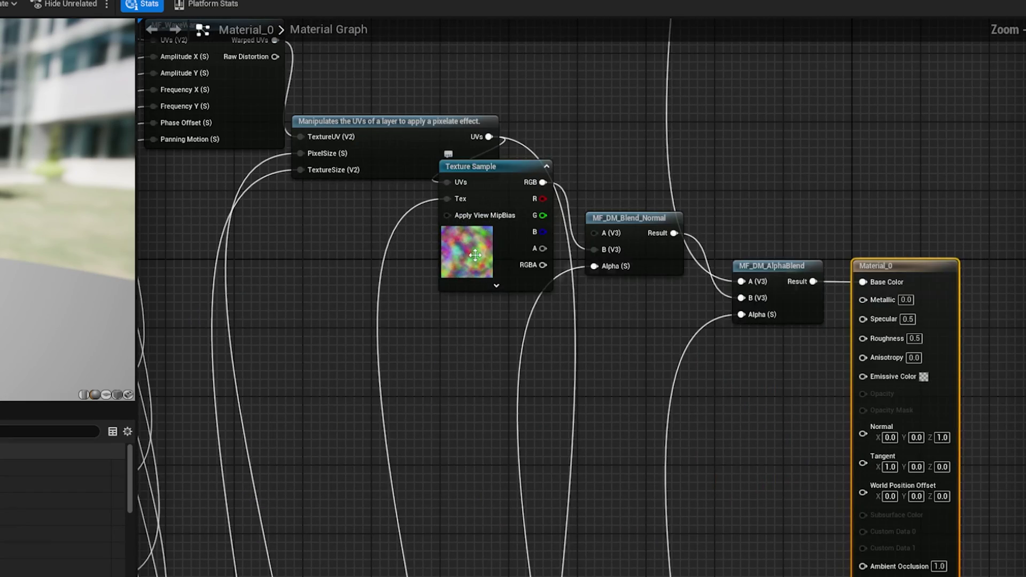
pyautogui.moveTo(495, 253); pyautogui.dragTo(466, 316)
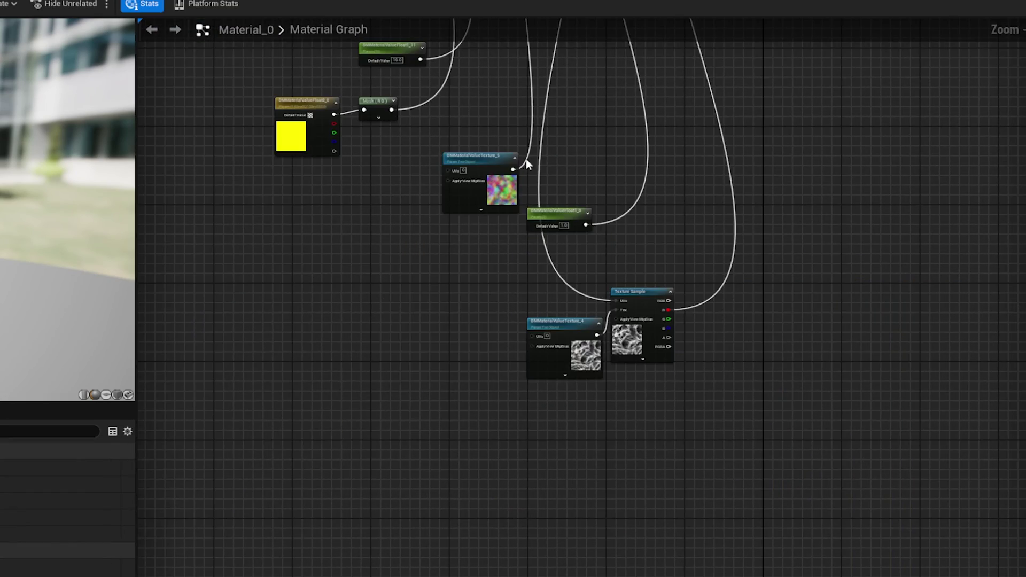
# Examine the mask's texture parameter and Texture Sample nodes, and the blend nodes feeding Material_0's Base Color
pyautogui.scroll(4, 568, 270)
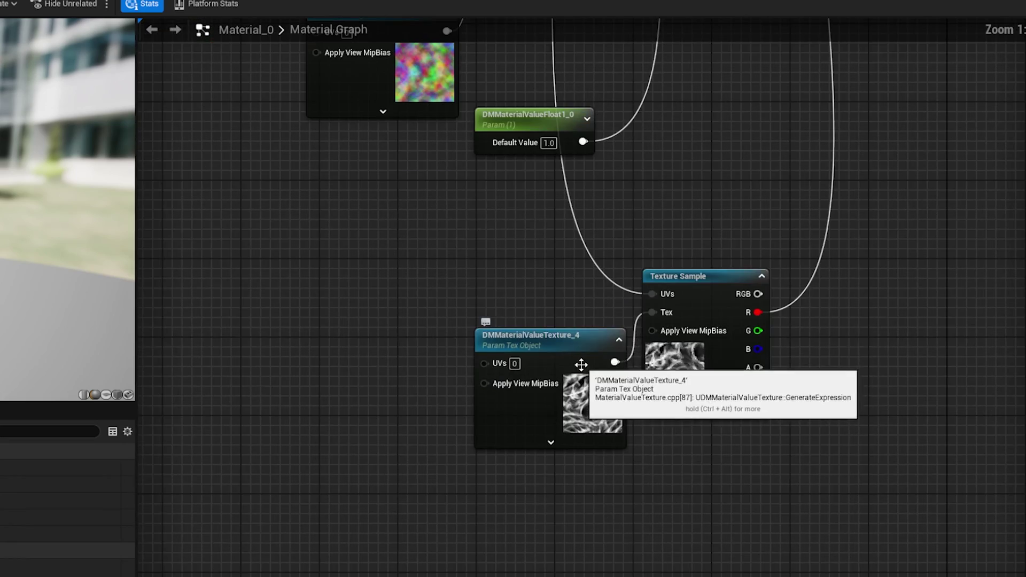
pyautogui.moveTo(694, 113); pyautogui.dragTo(537, 576, button='right')
pyautogui.scroll(-3, 671, 226)
pyautogui.moveTo(628, 105); pyautogui.dragTo(558, 576, button='right')
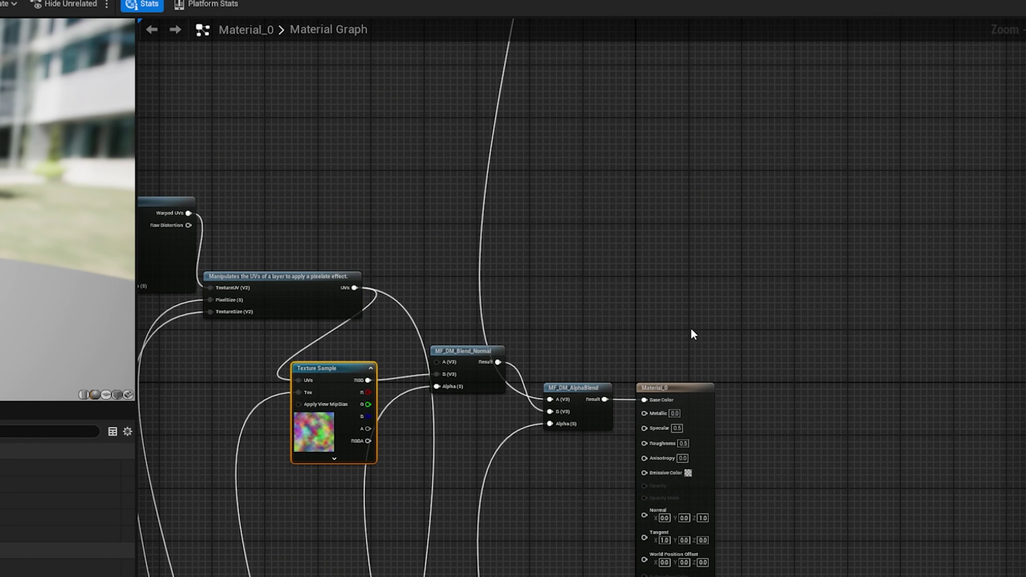
pyautogui.scroll(2, 606, 403)
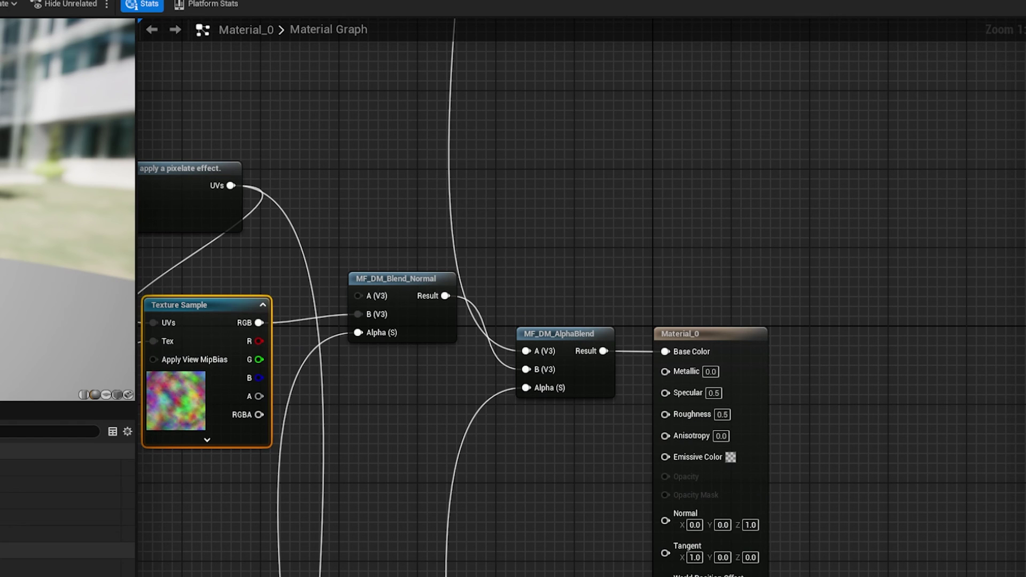
pyautogui.click(415, 421)
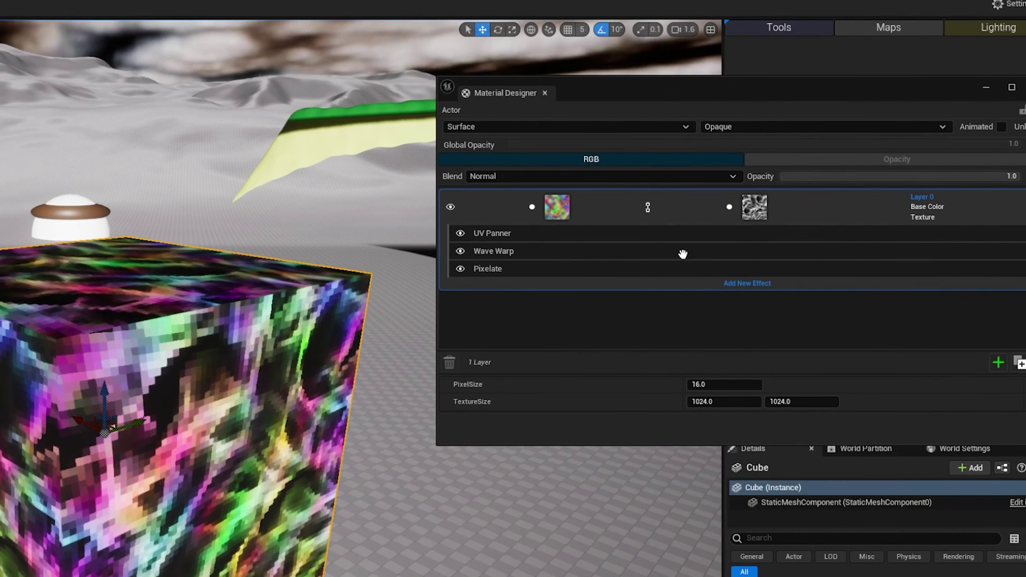
# Review the Material Designer's export and settings options, and try toggling the UV link between Layer 0's base texture and mask
pyautogui.click(1022, 111)
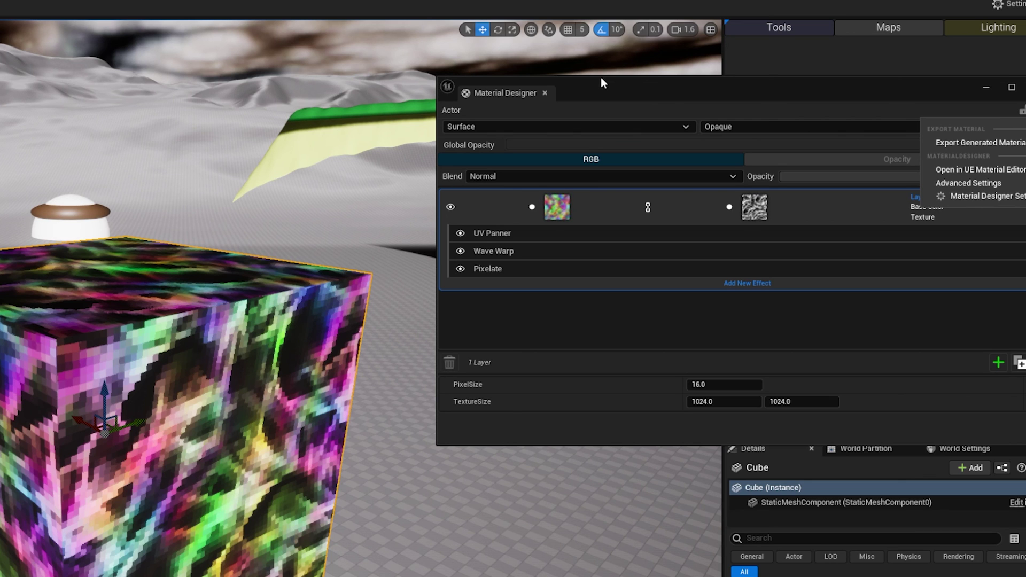
pyautogui.moveTo(603, 88); pyautogui.dragTo(587, 87)
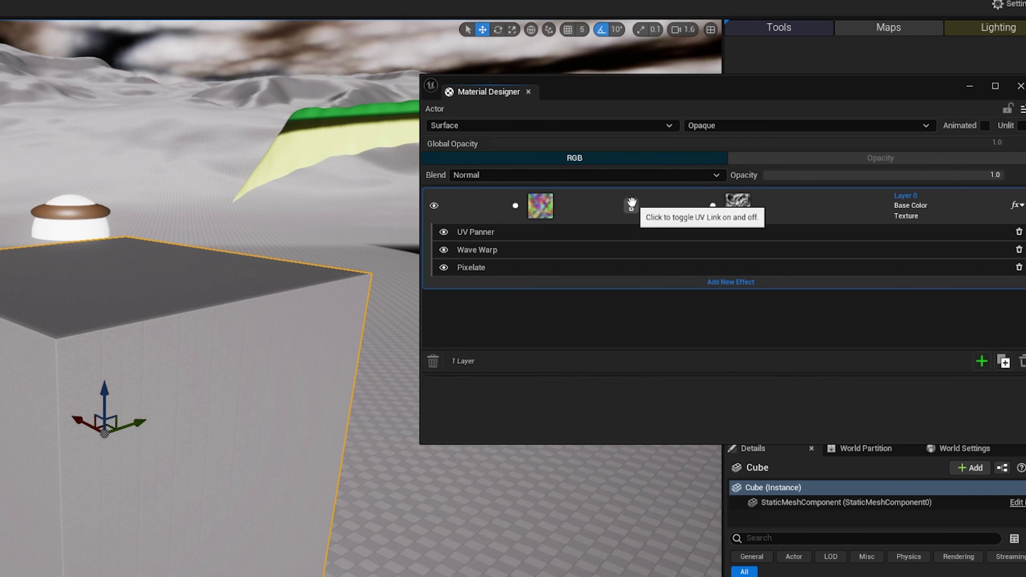
pyautogui.click(631, 205)
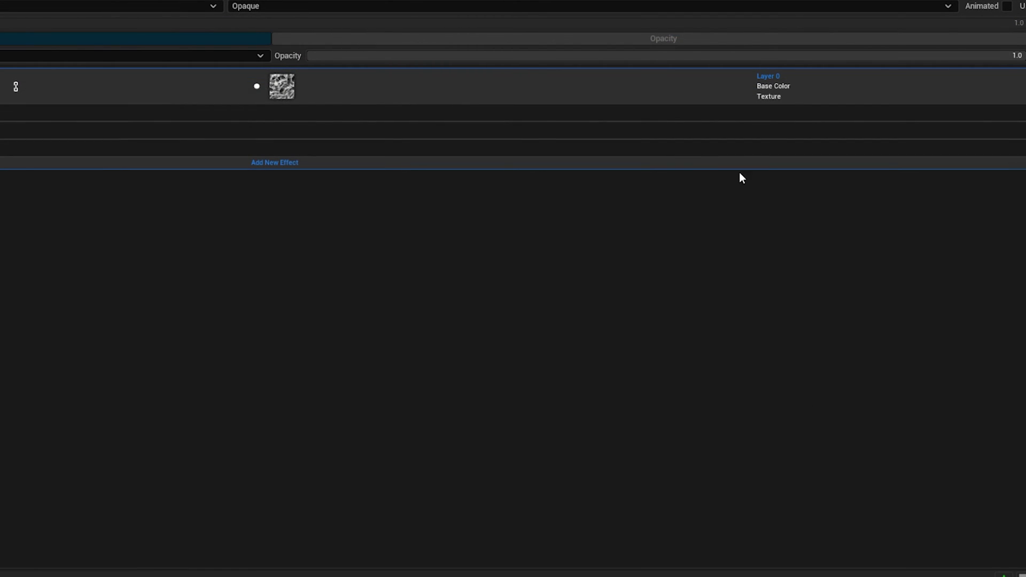